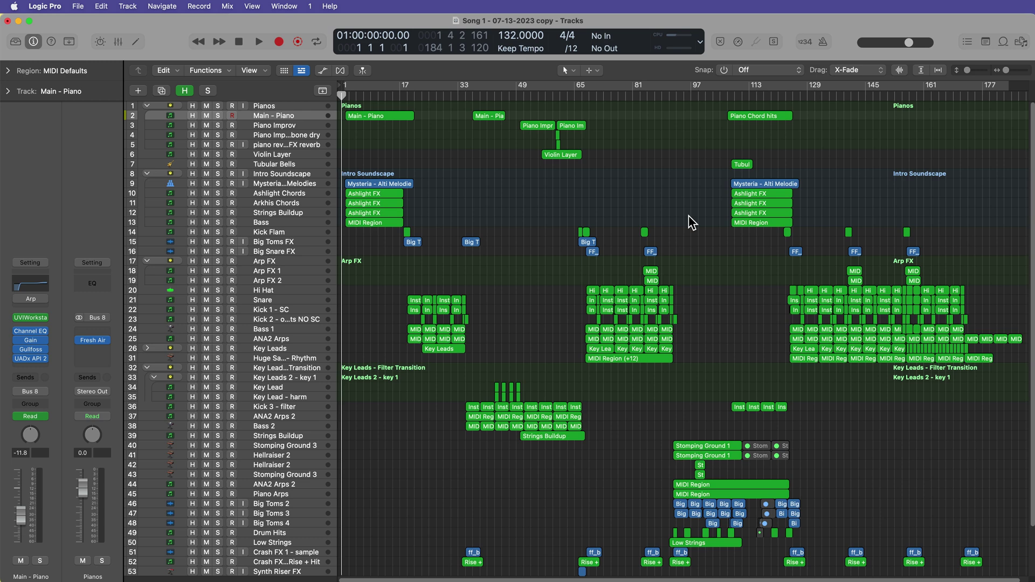
Turn on automation view (A) and scroll down through every track and back to the top.
key(a)
scroll(691, 222, down, 5)
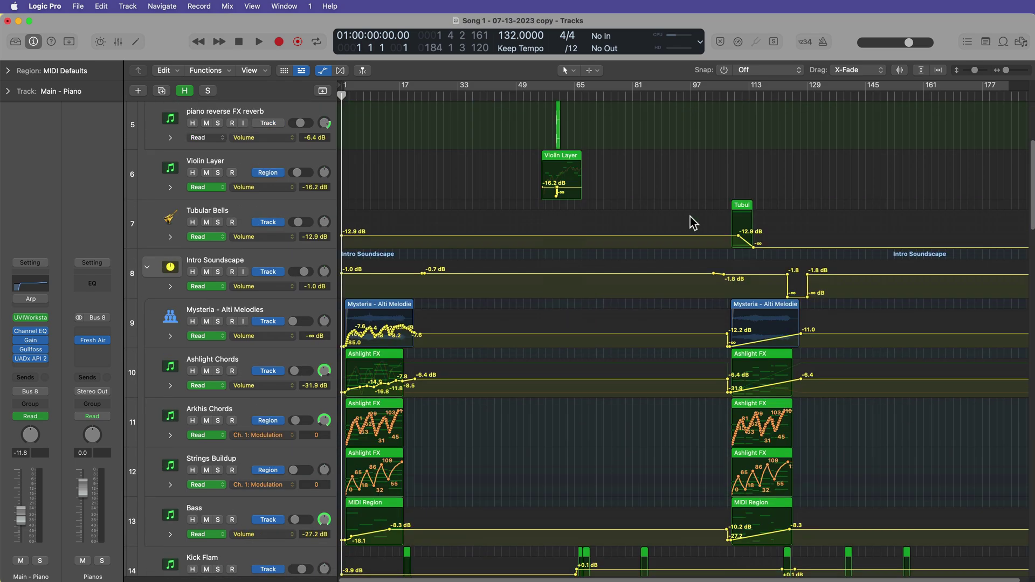
scroll(692, 222, down, 15)
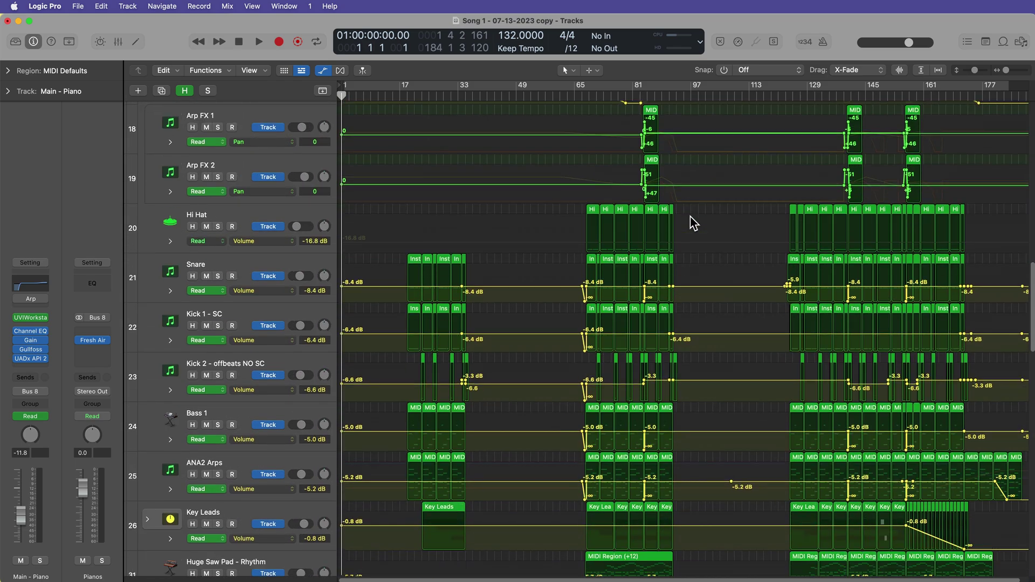
scroll(692, 222, down, 10)
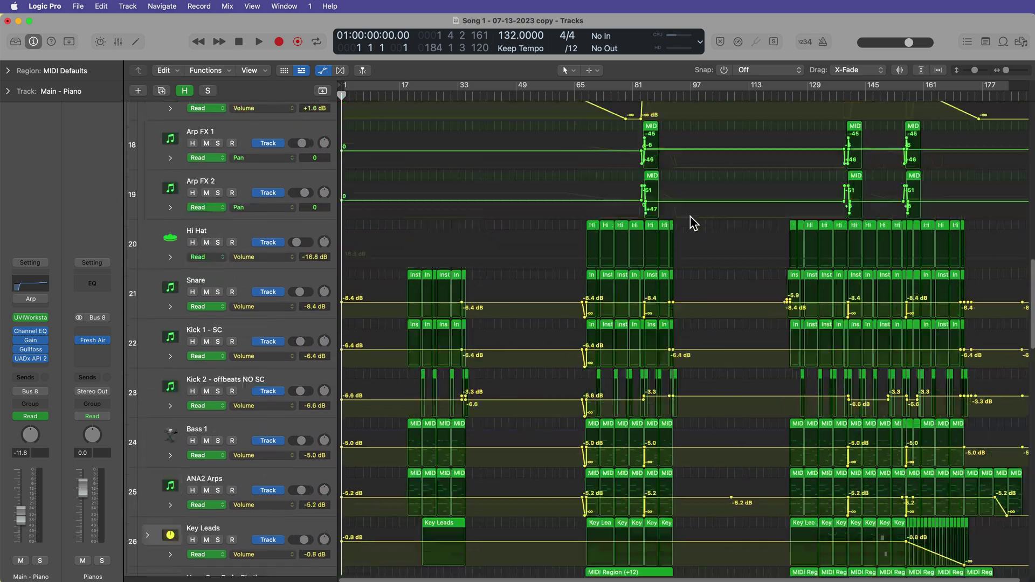
scroll(691, 222, up, 10)
scroll(690, 217, down, 20)
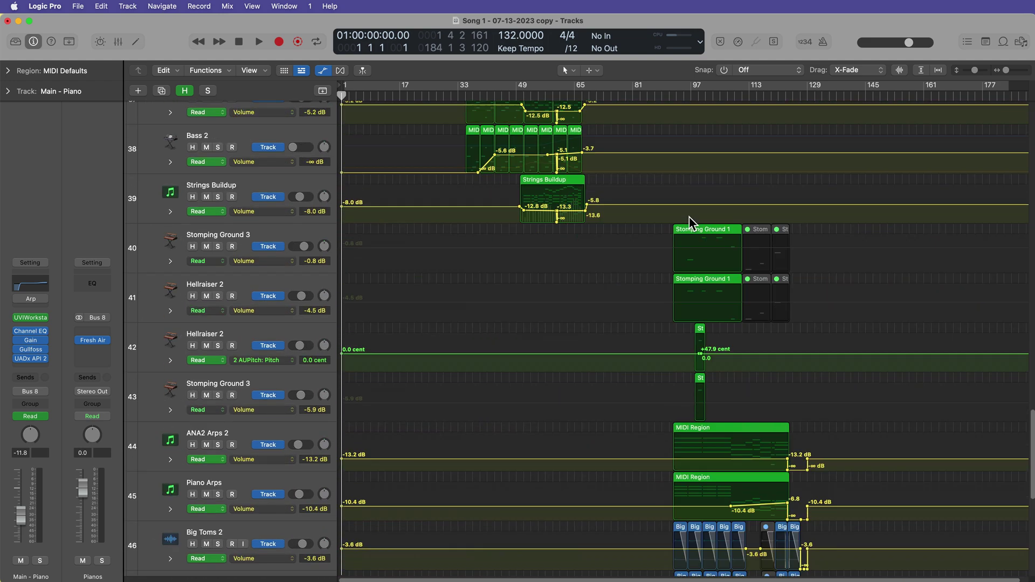
scroll(690, 218, down, 4)
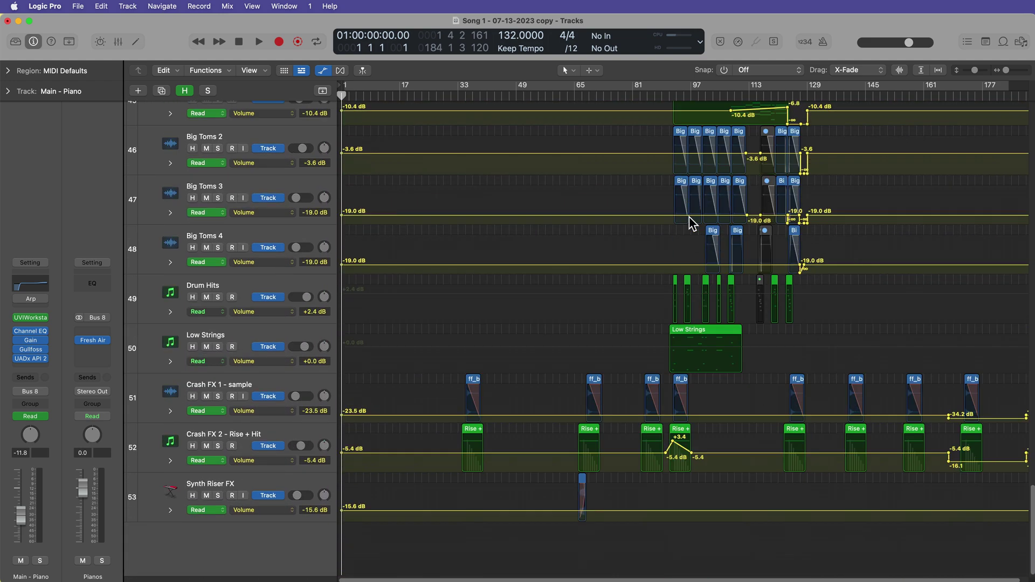
scroll(706, 368, up, 2)
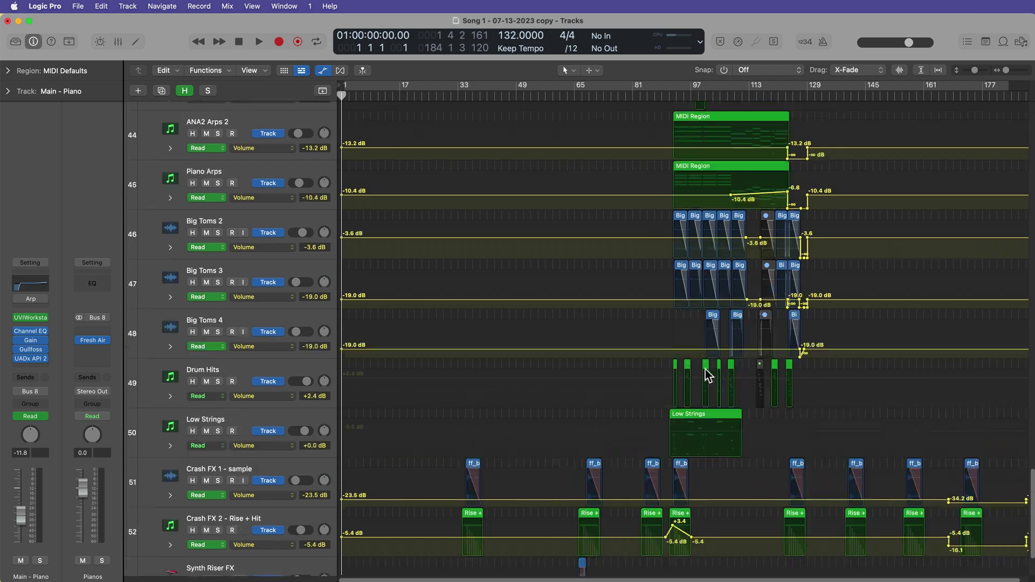
scroll(706, 369, up, 20)
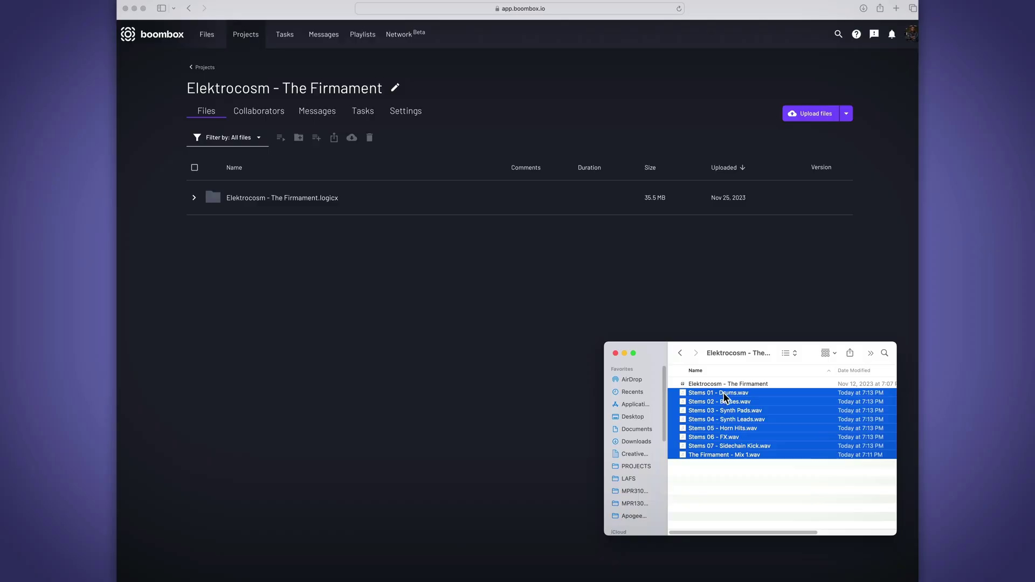
Upload the eight stem files to the Elektrocosm project, then jump to the 00:32 and 00:57 comments.
drag(724, 397, 487, 296)
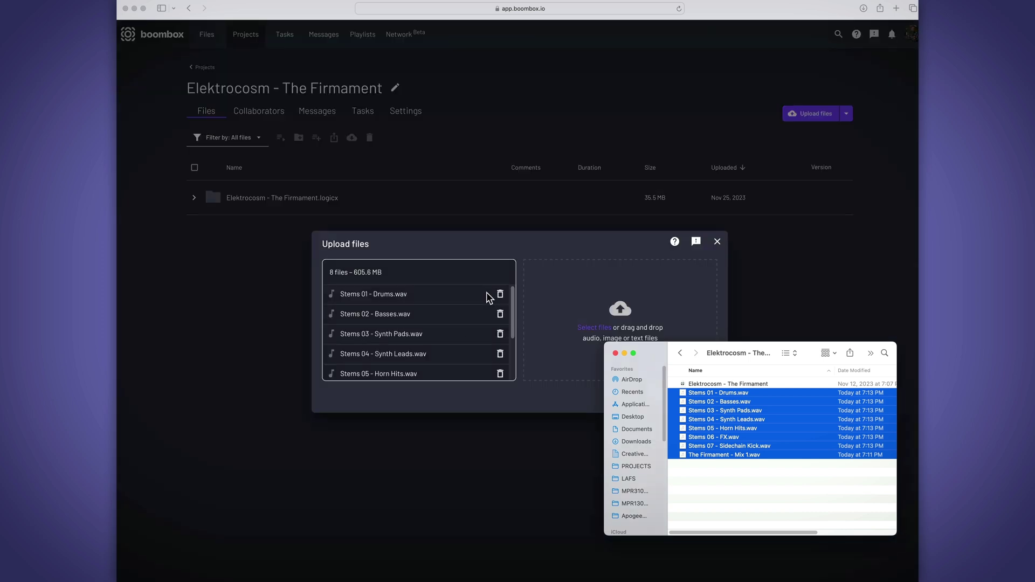
click(621, 250)
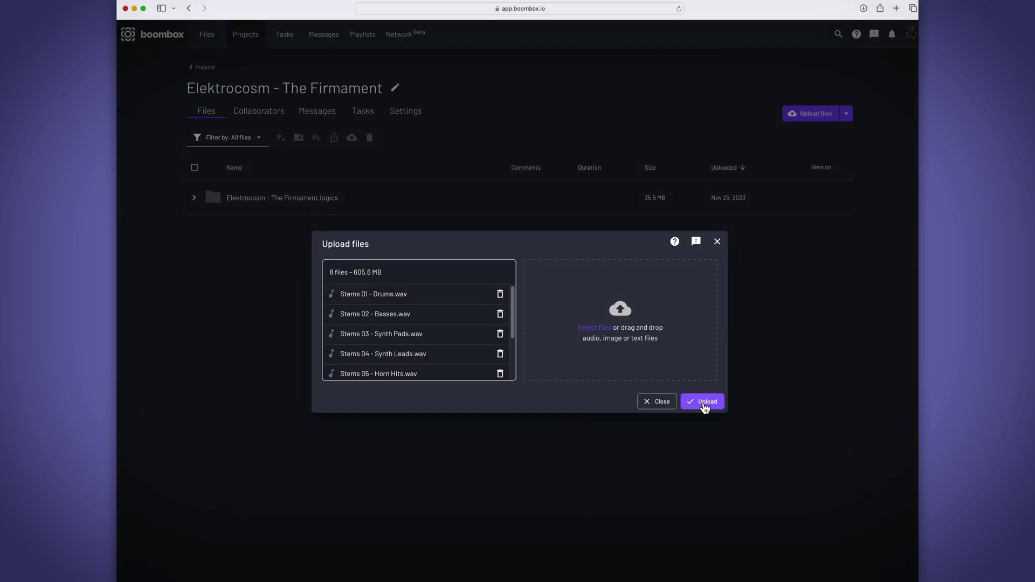
click(703, 403)
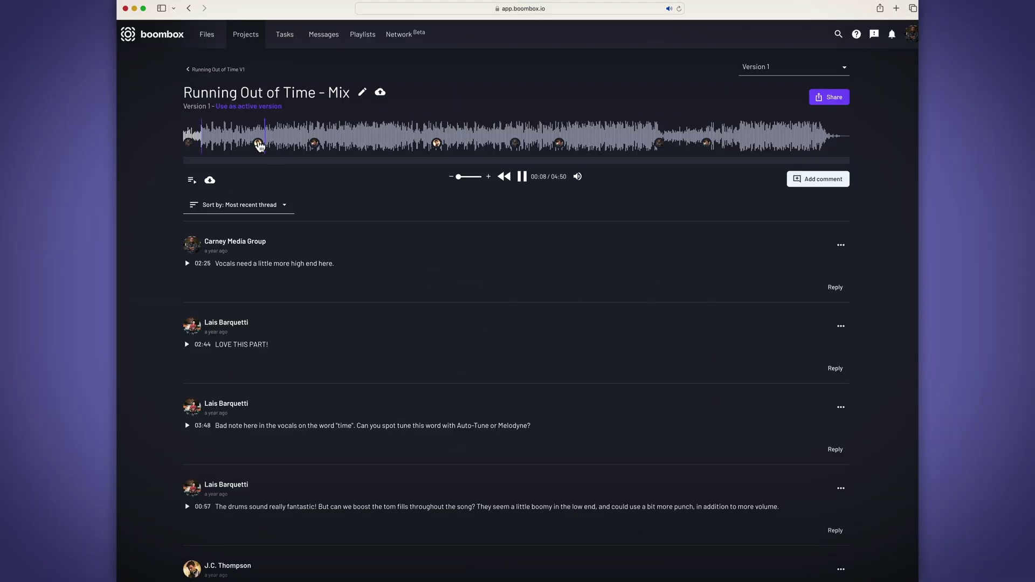
click(258, 144)
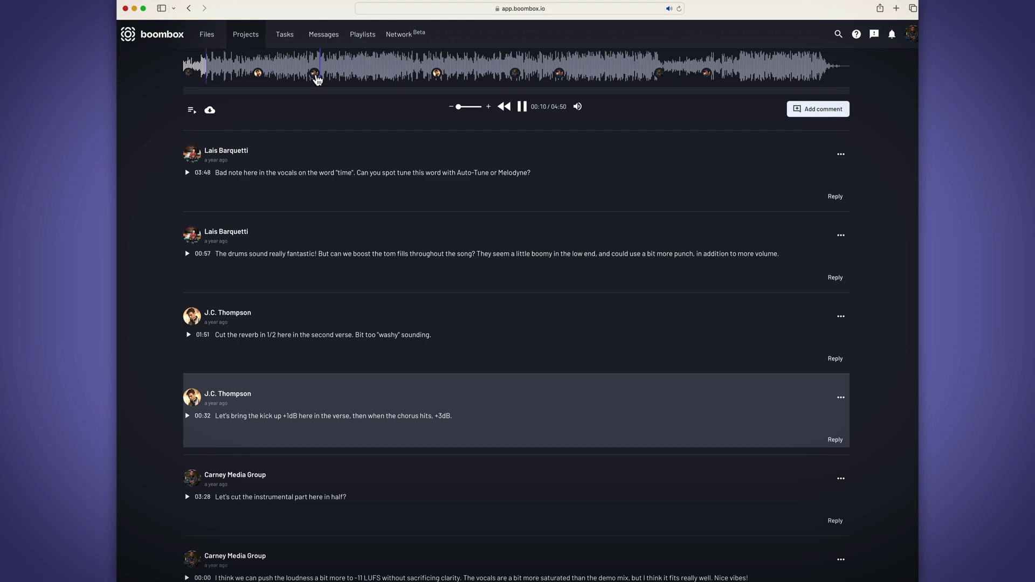
click(315, 74)
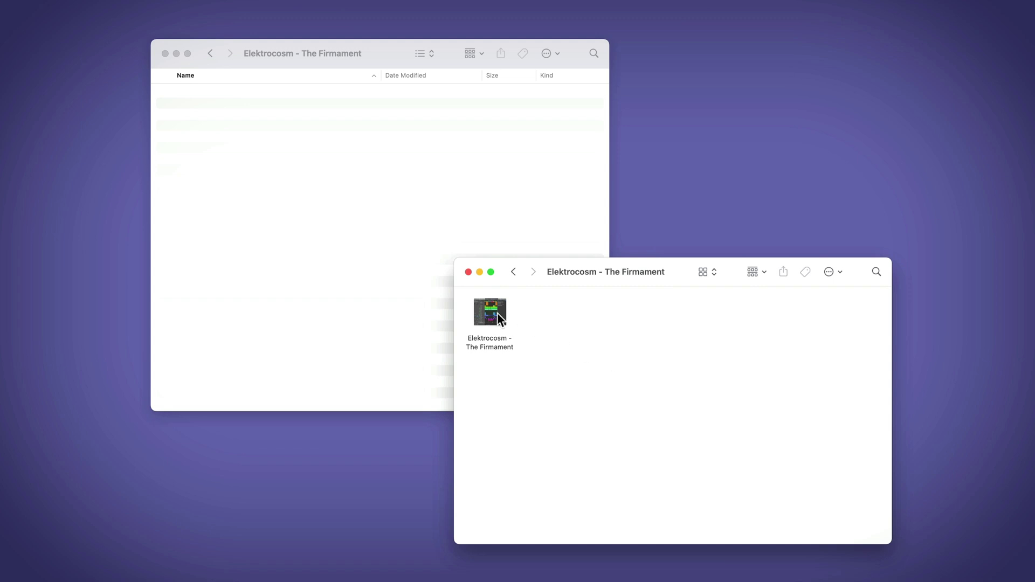
Copy the project file into the other 'Elektrocosm - The Firmament' Finder folder.
drag(497, 313, 363, 176)
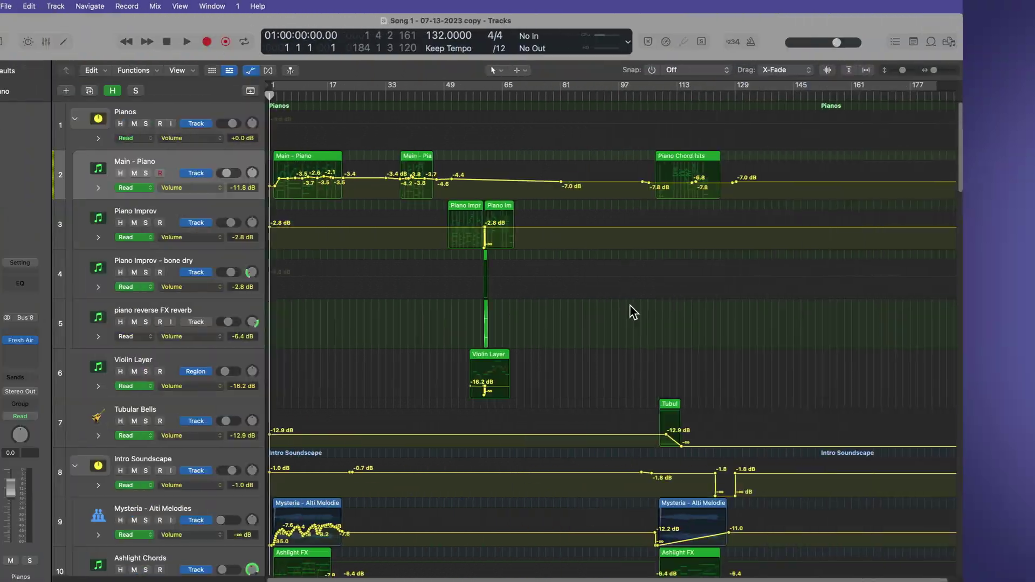
scroll(630, 305, down, 5)
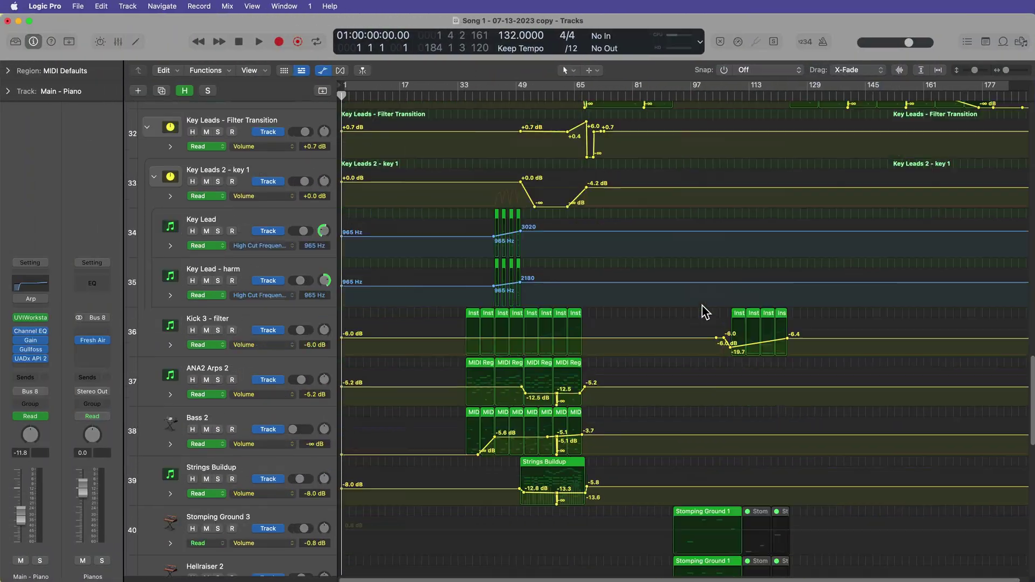
scroll(705, 311, down, 15)
scroll(705, 312, up, 20)
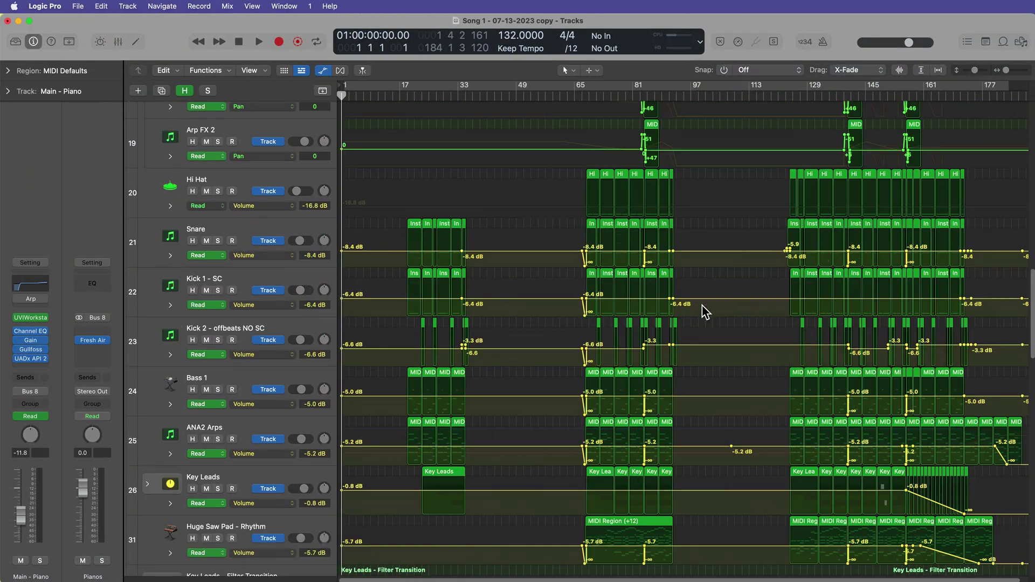
scroll(705, 312, up, 15)
key(z)
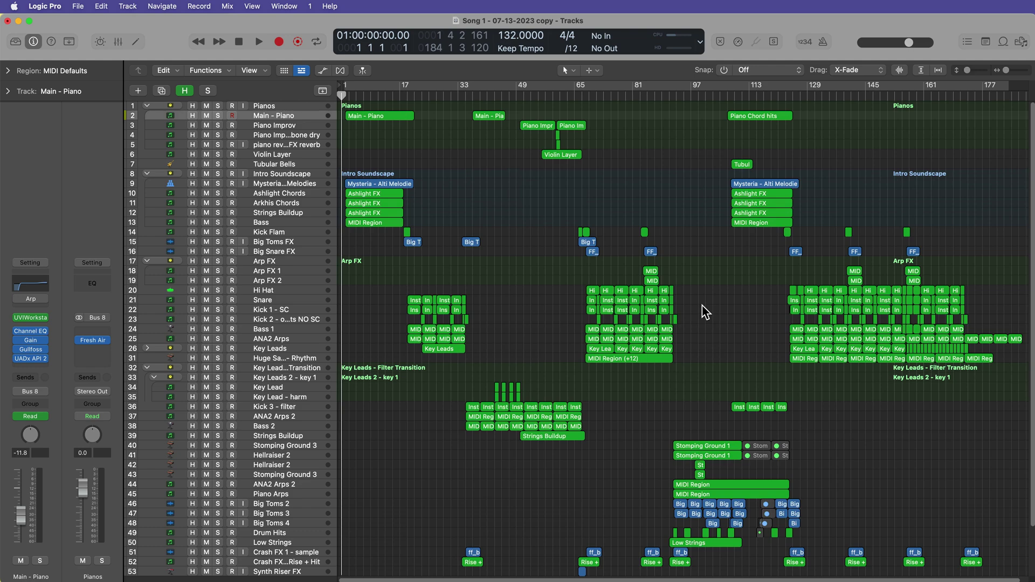
key(z)
key(a)
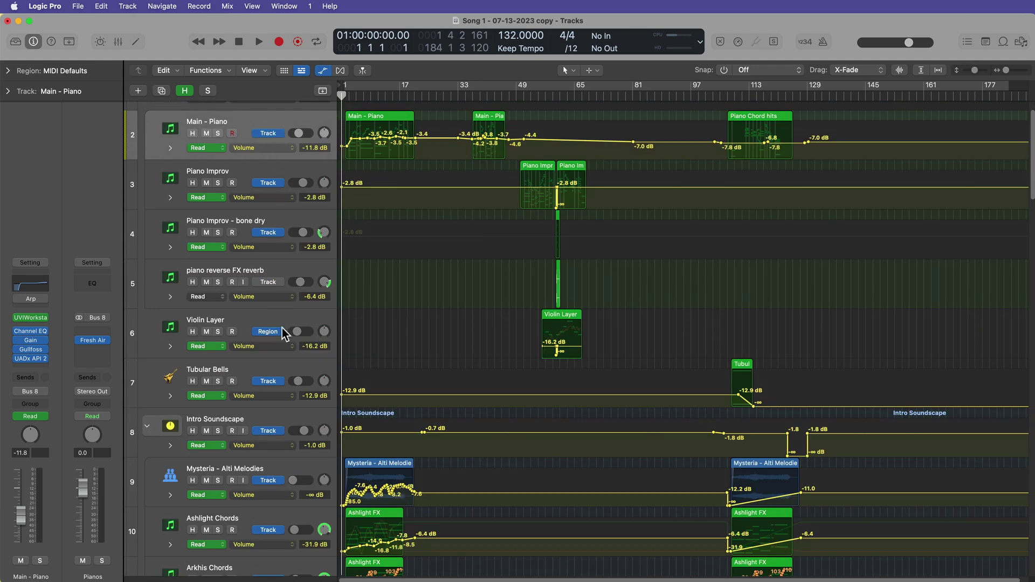
scroll(313, 350, down, 1)
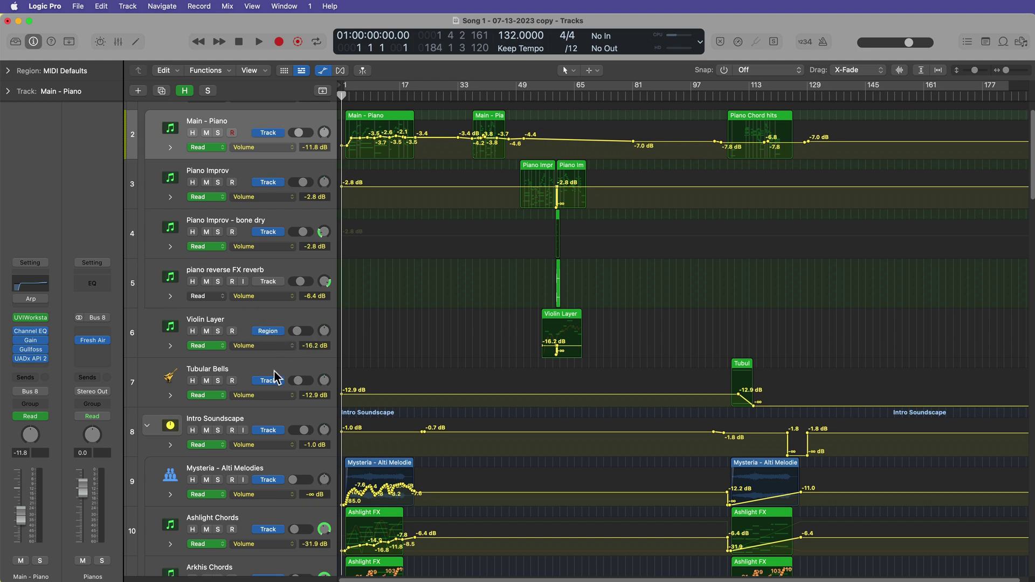
scroll(487, 355, up, 2)
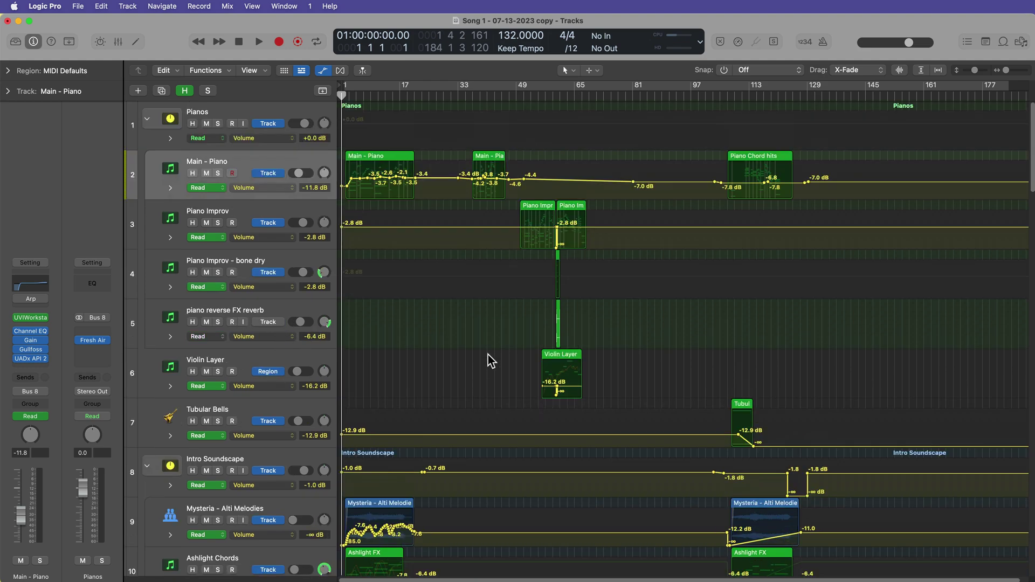
key(a)
key(a)
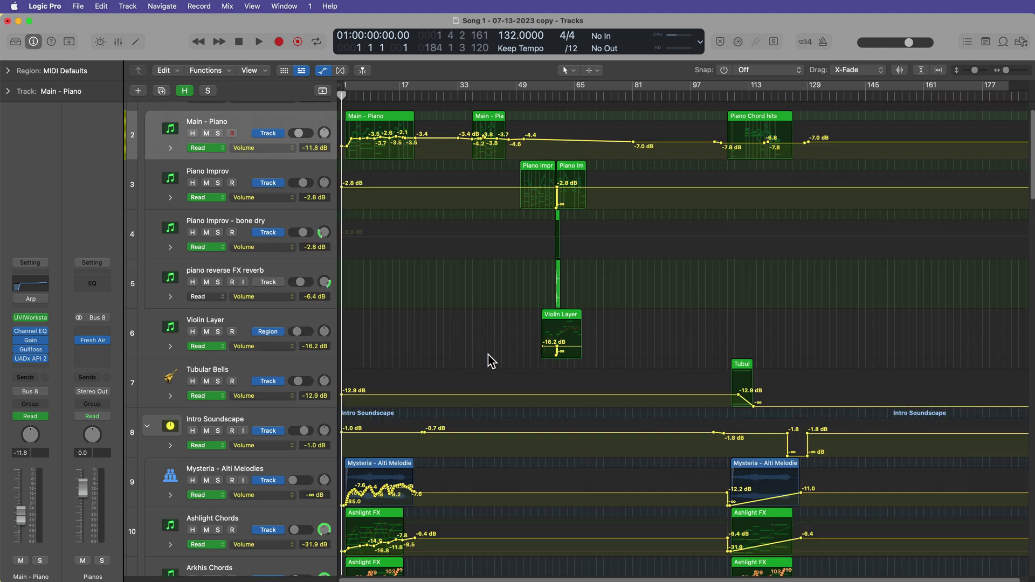
scroll(490, 360, up, 2)
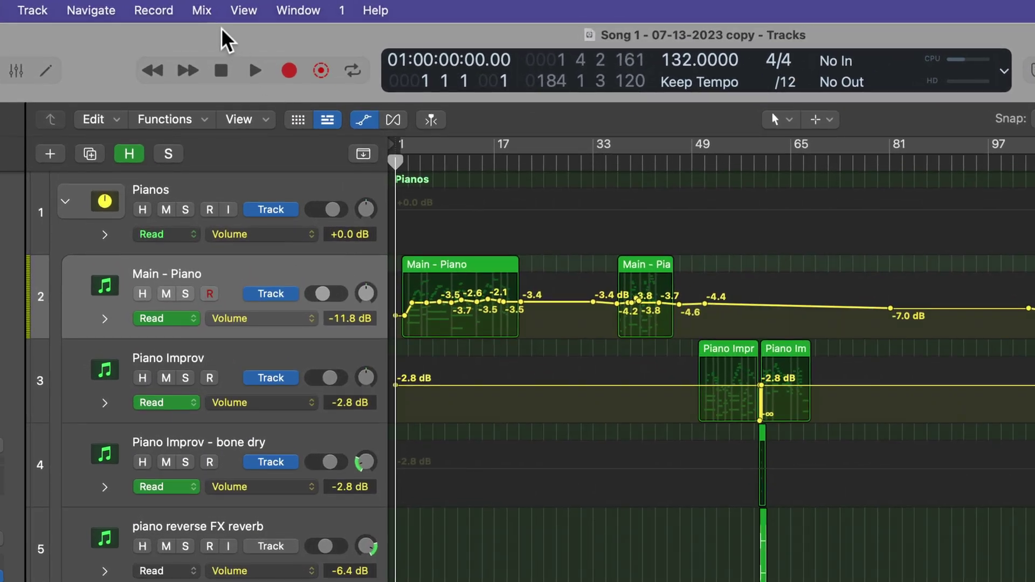
Apply Mix > Delete Automation > Delete All Track Automation to the whole project.
click(229, 6)
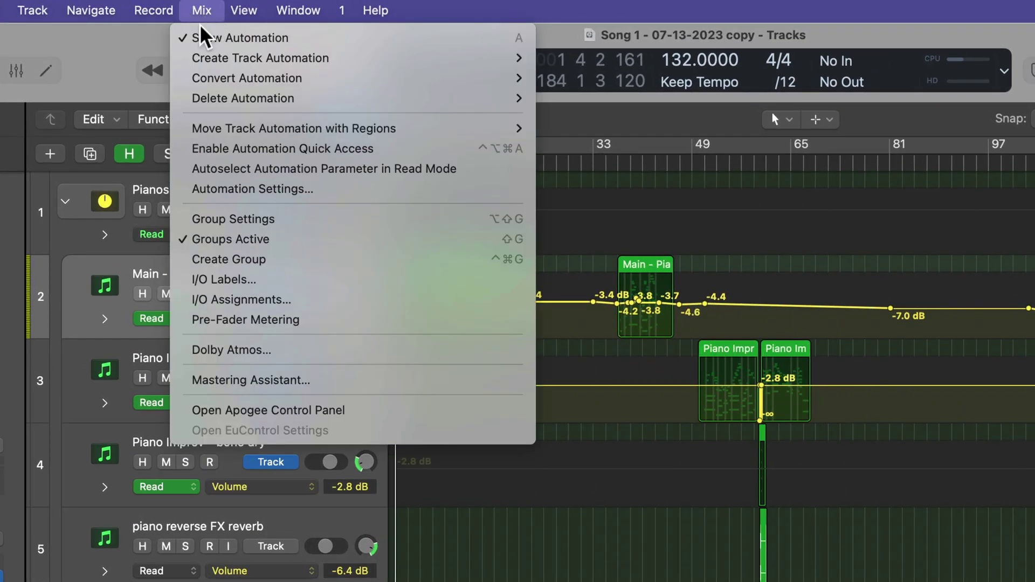
mouse_move(202, 96)
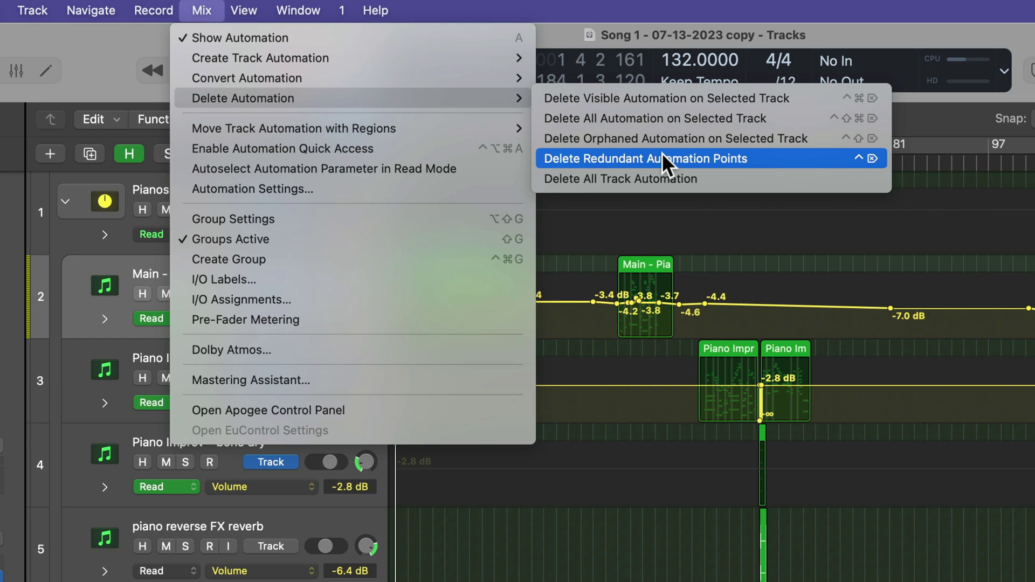
click(720, 179)
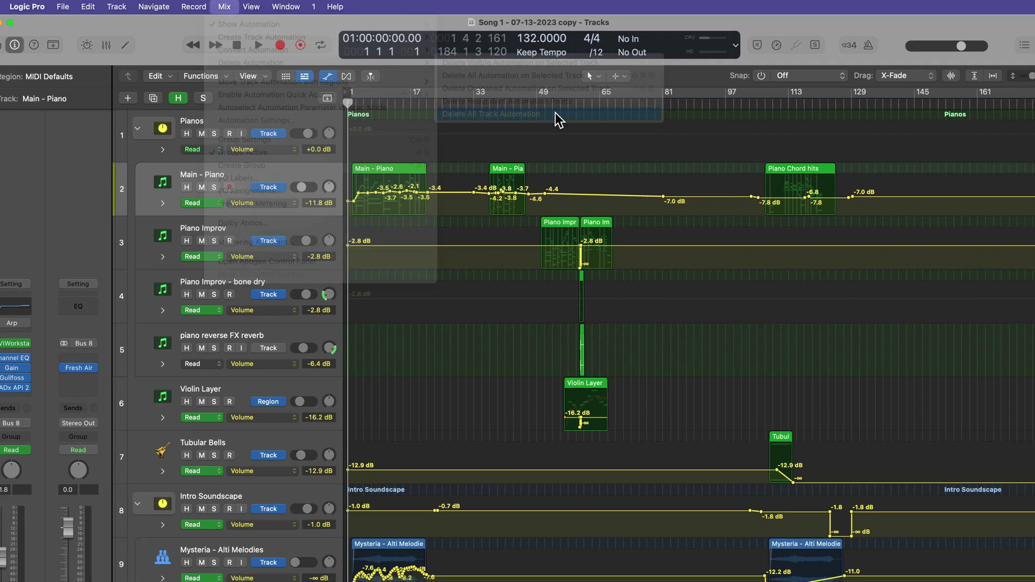
Scroll through the arrangement to confirm the automation lines are gone.
scroll(629, 302, down, 20)
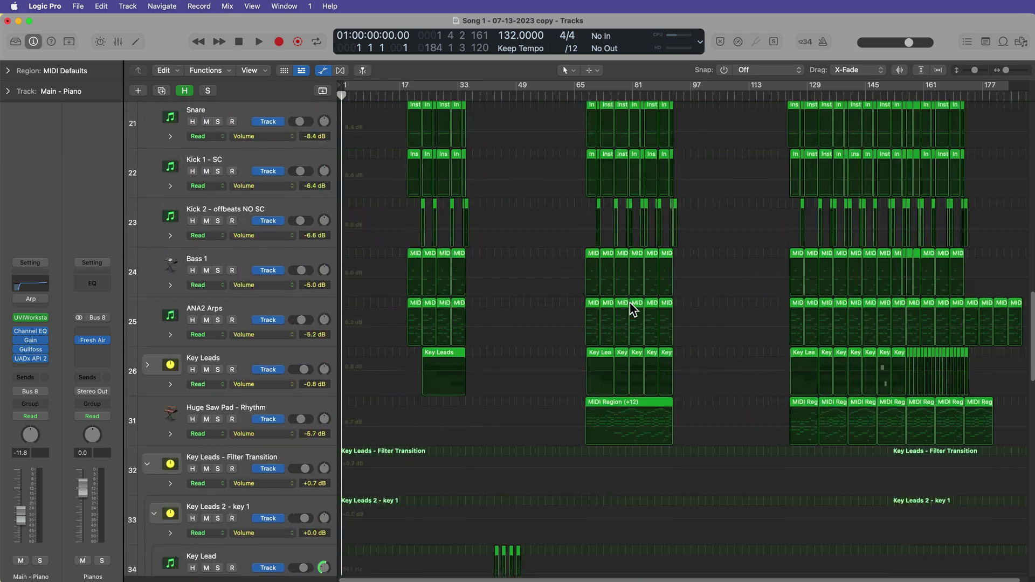
scroll(630, 307, up, 20)
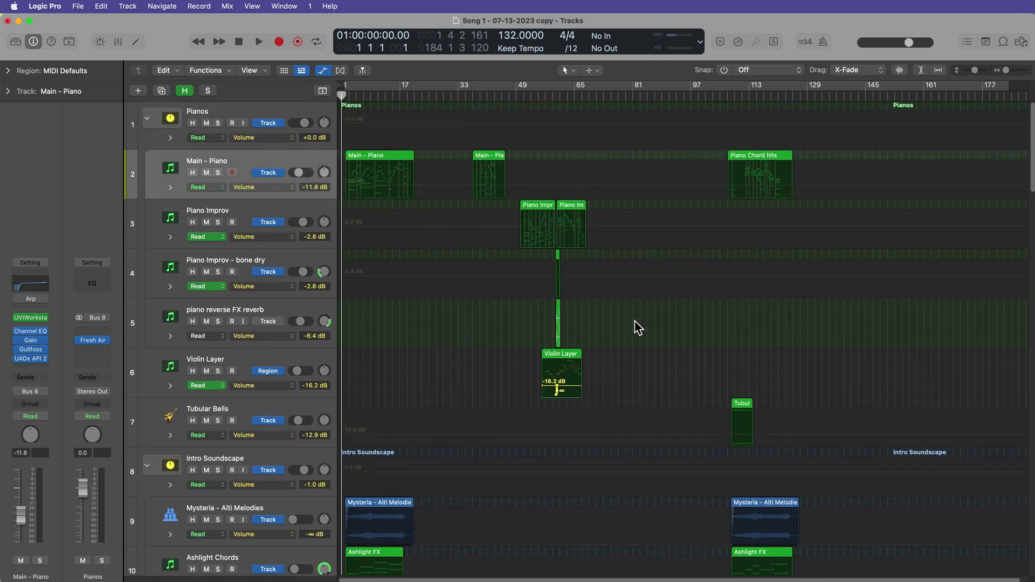
scroll(635, 321, down, 6)
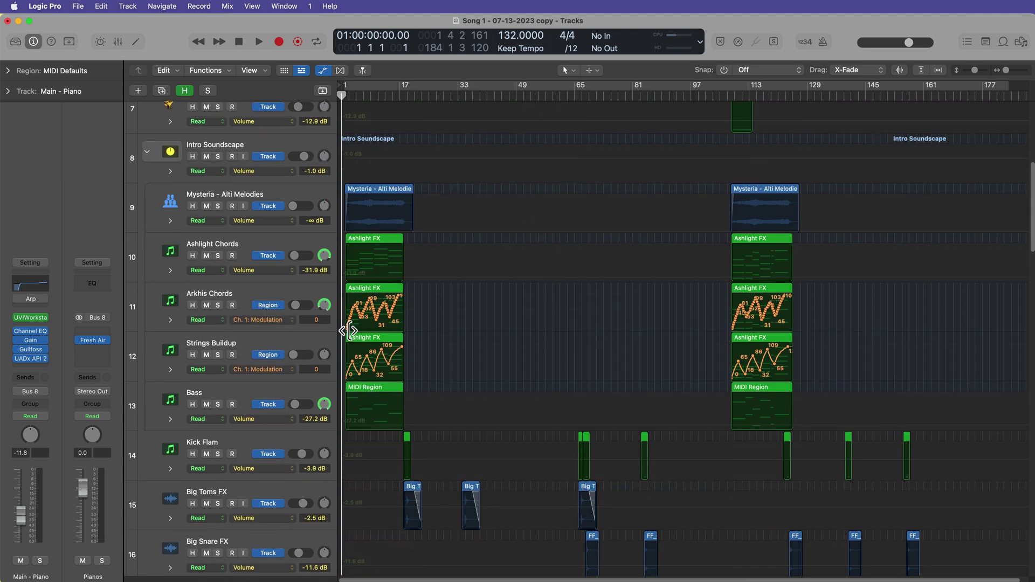
scroll(318, 358, up, 5)
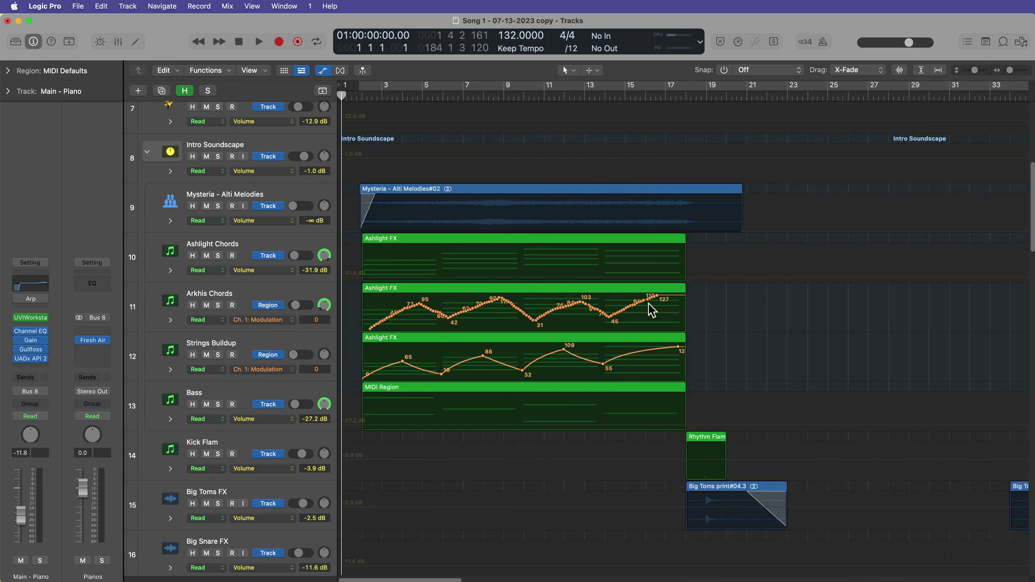
scroll(650, 305, down, 5)
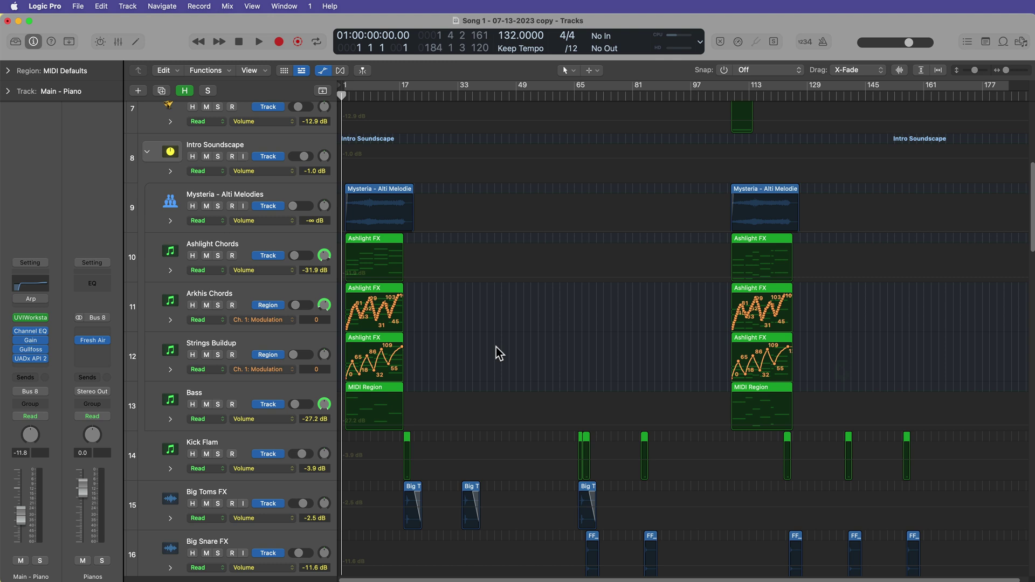
scroll(496, 353, up, 8)
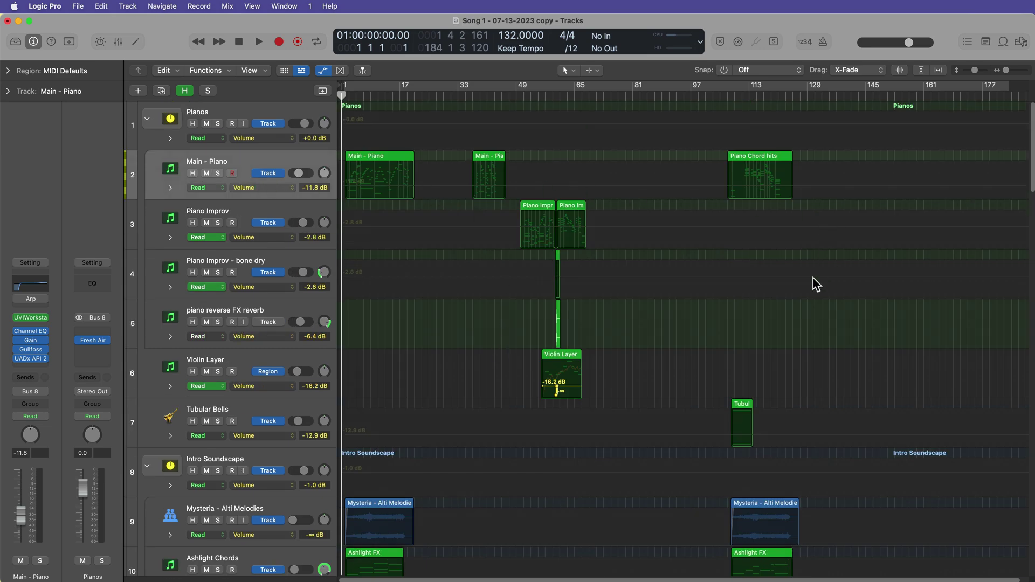
scroll(574, 383, down, 15)
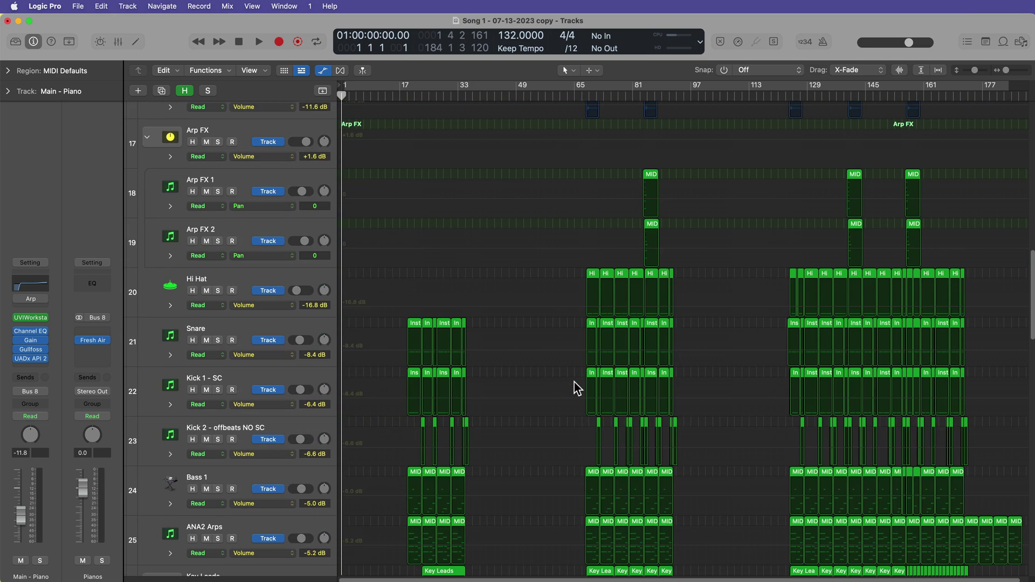
scroll(574, 383, up, 15)
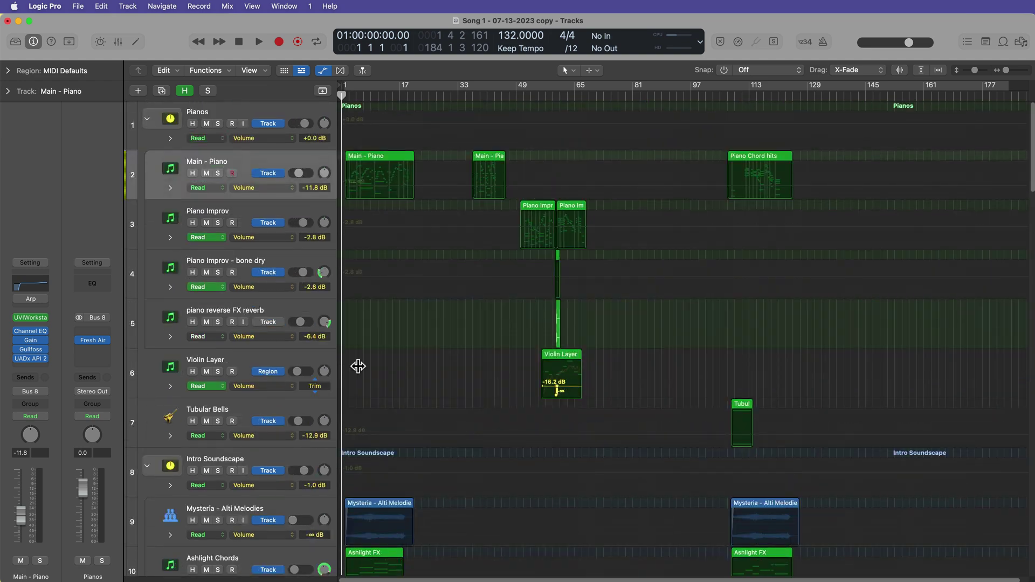
Show automation on all tracks (A) and select the Pianos folder track.
key(a)
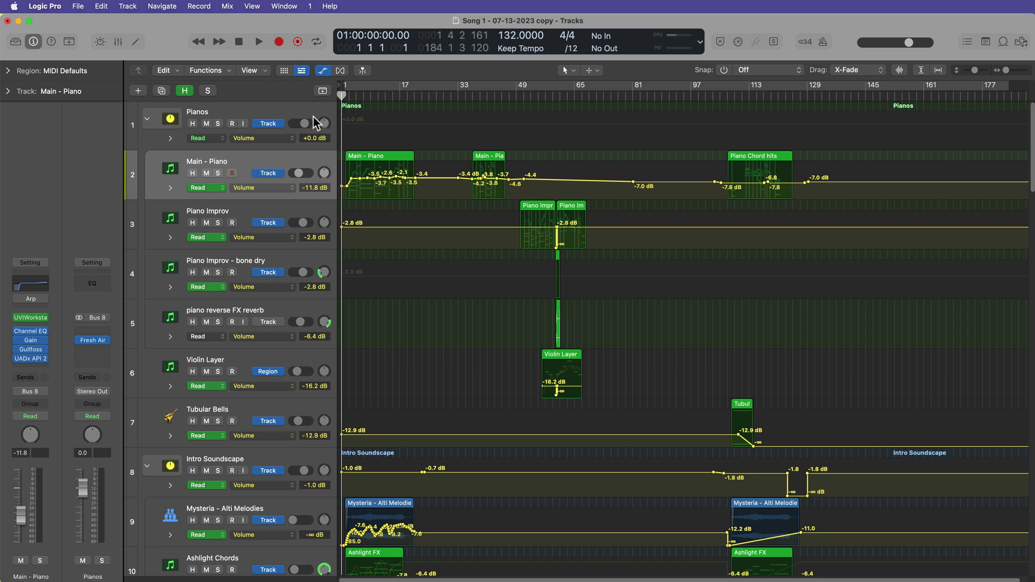
click(348, 138)
scroll(257, 302, down, 14)
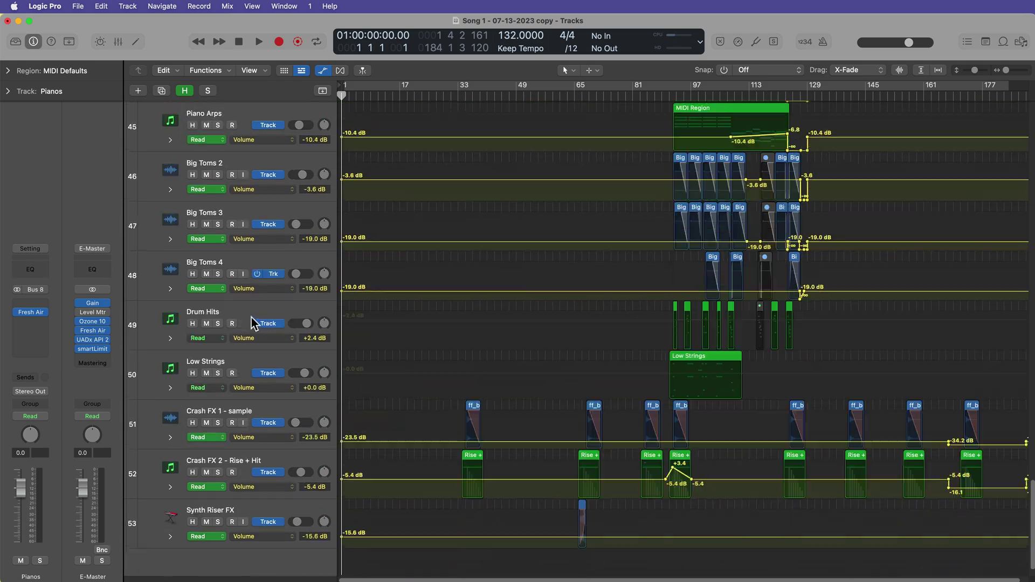
Select all regions with Cmd+A and convert all region automation to track automation.
scroll(251, 318, down, 2)
key(cmd+a)
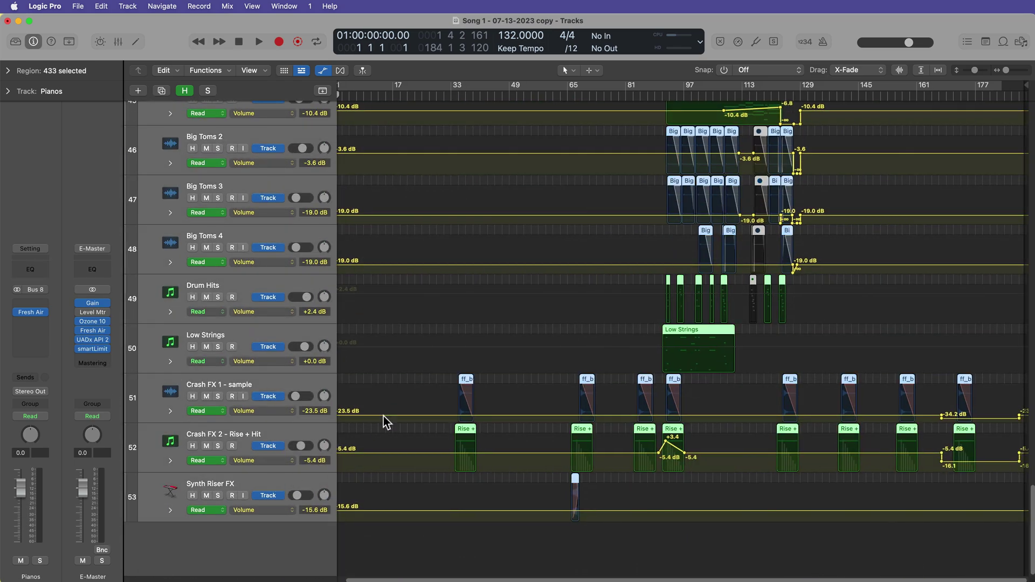
scroll(384, 422, up, 20)
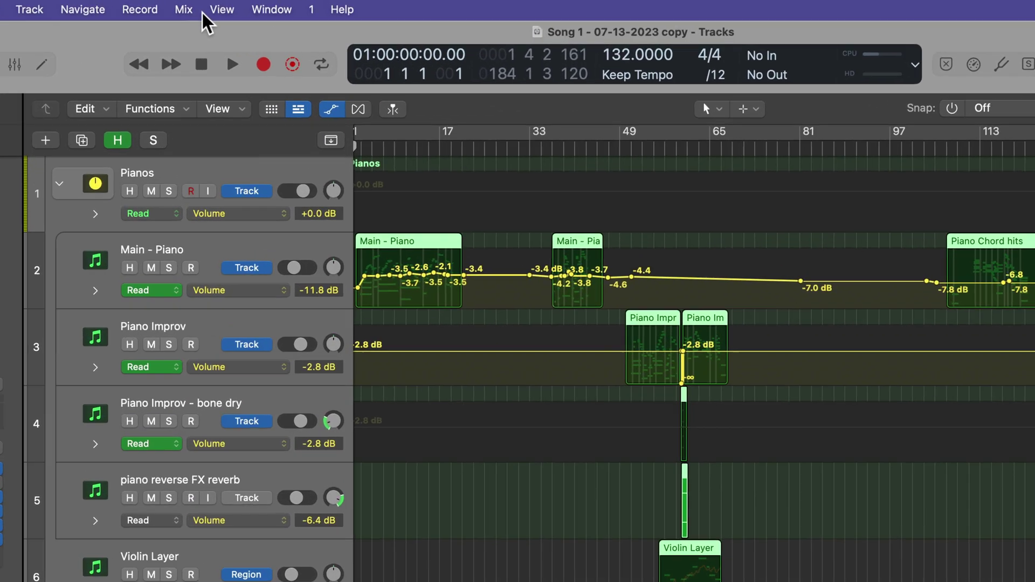
click(227, 6)
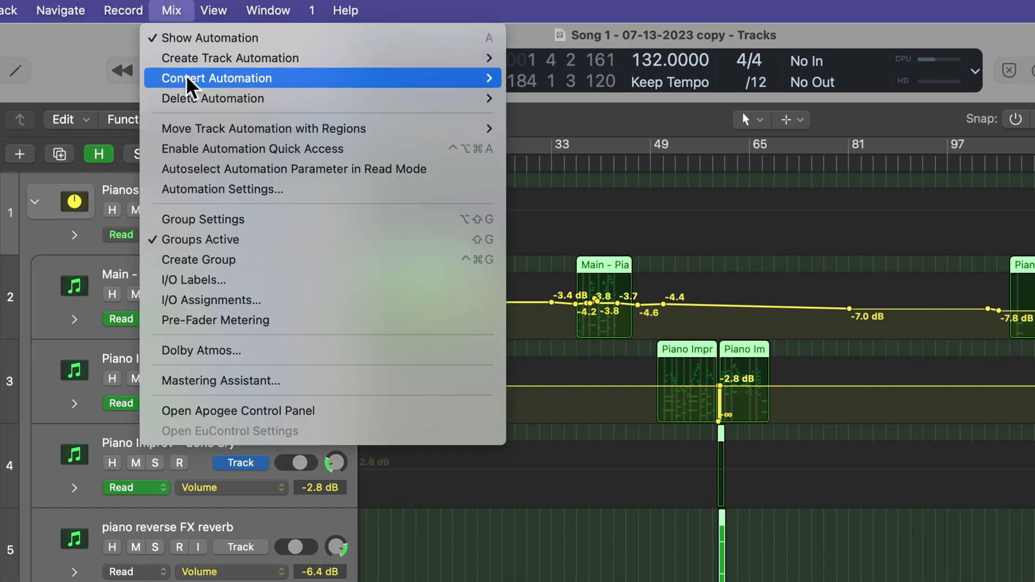
mouse_move(279, 76)
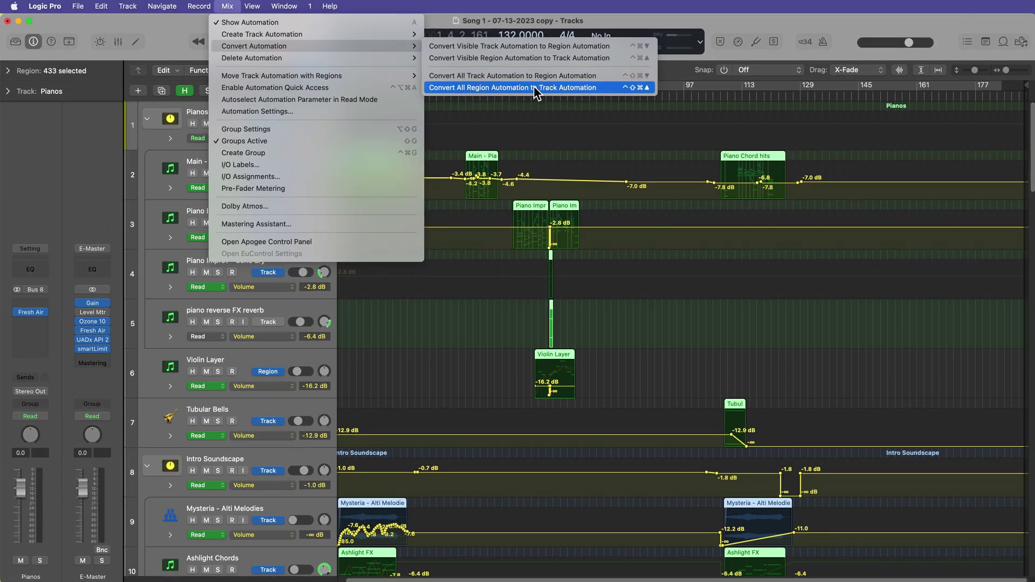
click(537, 92)
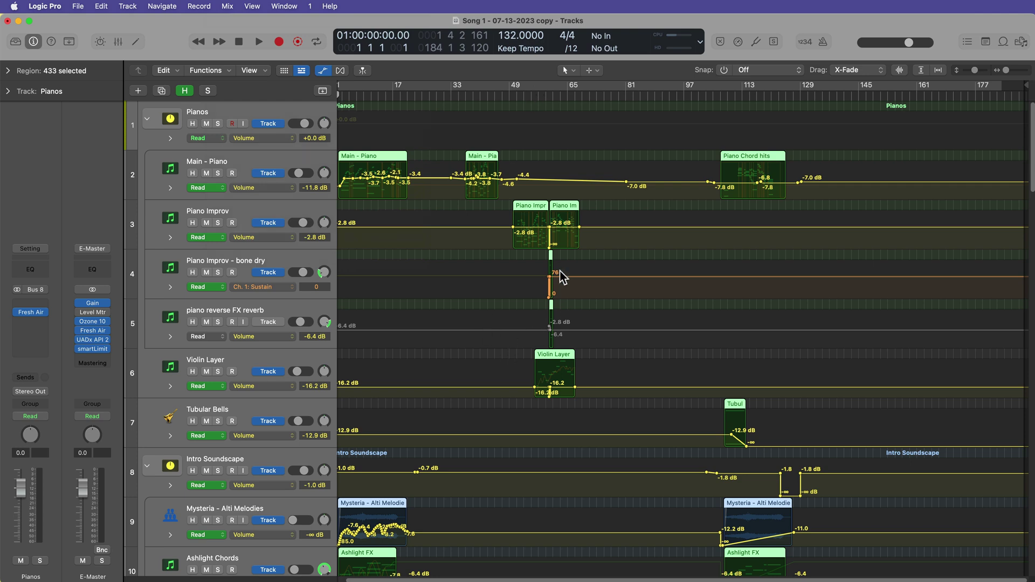
scroll(392, 319, down, 10)
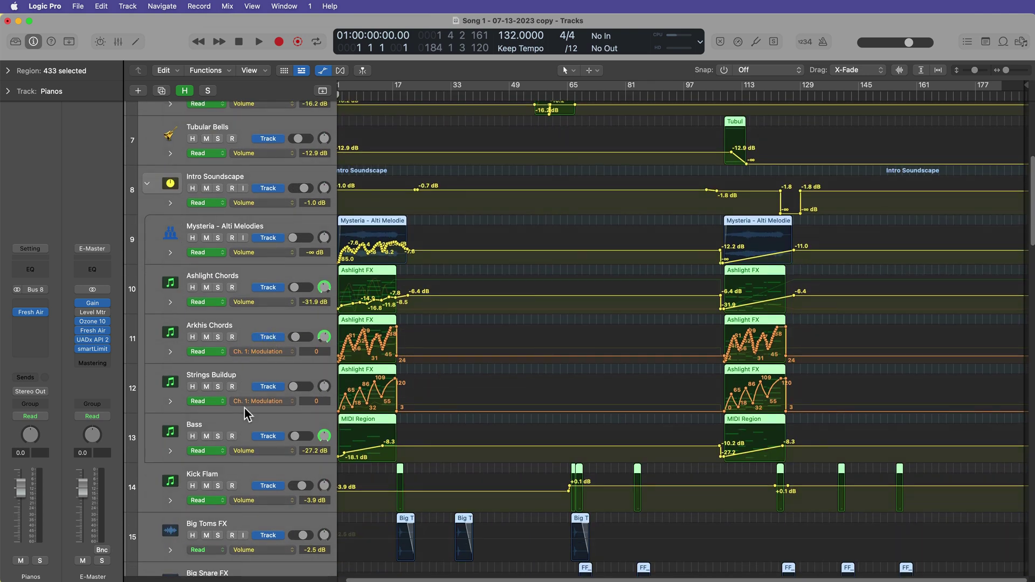
scroll(381, 414, up, 10)
scroll(381, 414, down, 20)
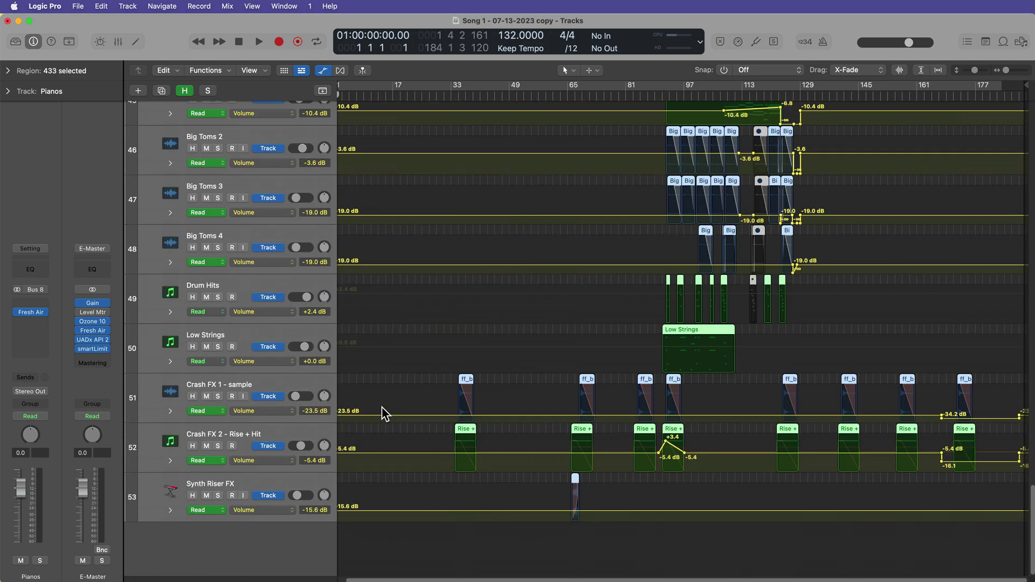
scroll(381, 414, up, 20)
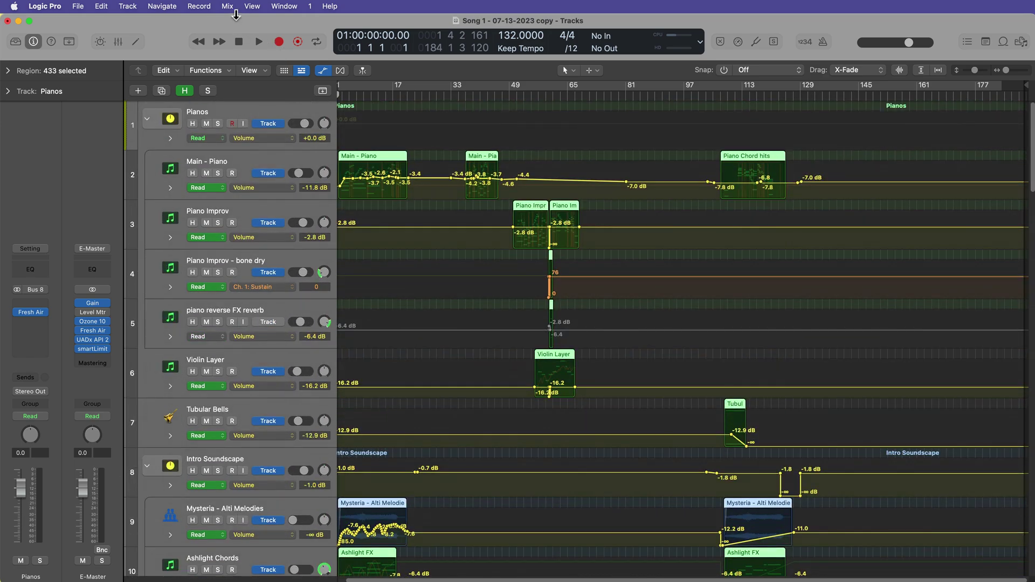
Delete all track automation, then undo with Cmd+Z so the lines return.
click(233, 9)
mouse_move(248, 58)
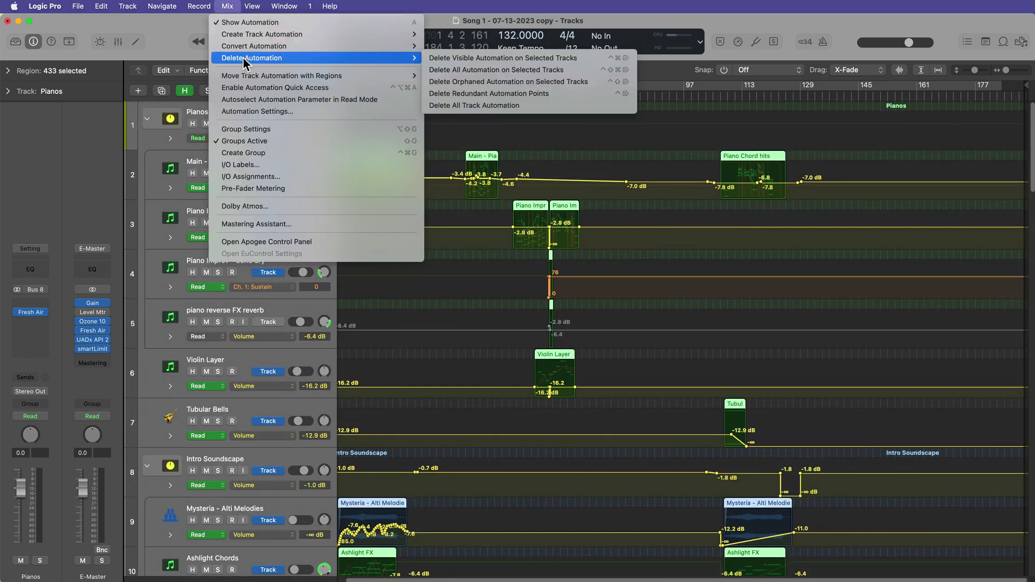
click(478, 105)
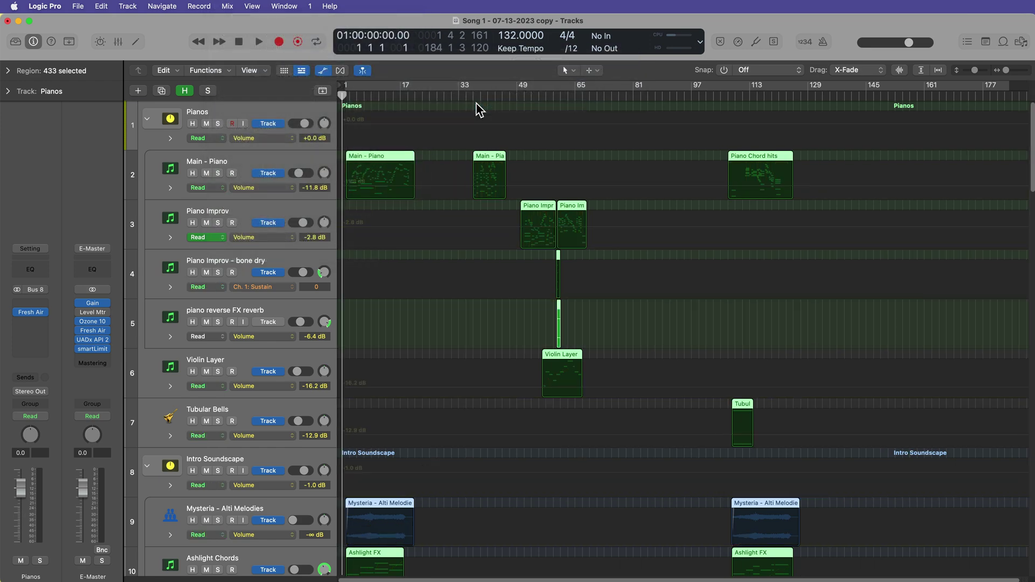
scroll(541, 253, down, 20)
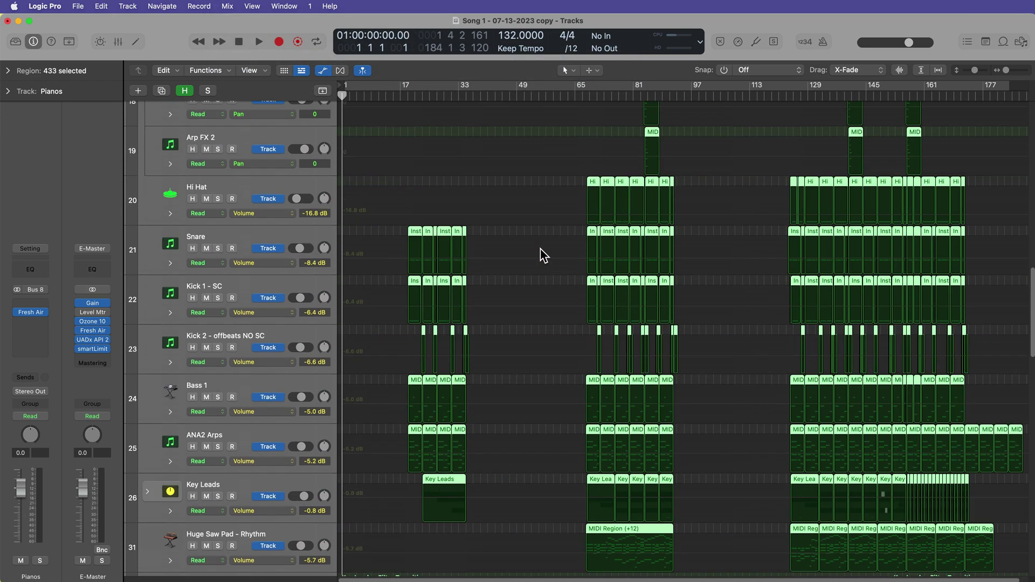
scroll(541, 253, up, 20)
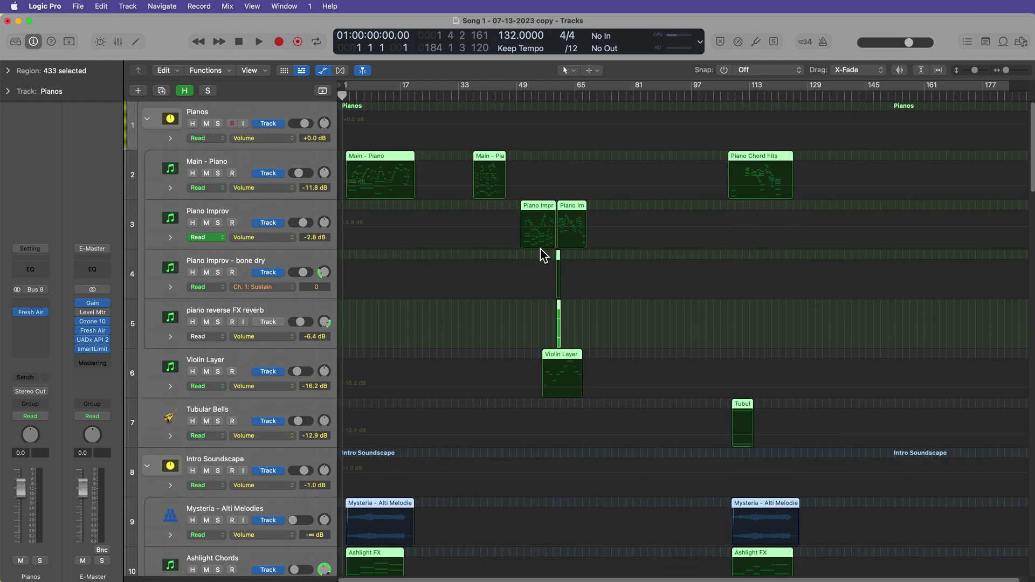
key(super+z)
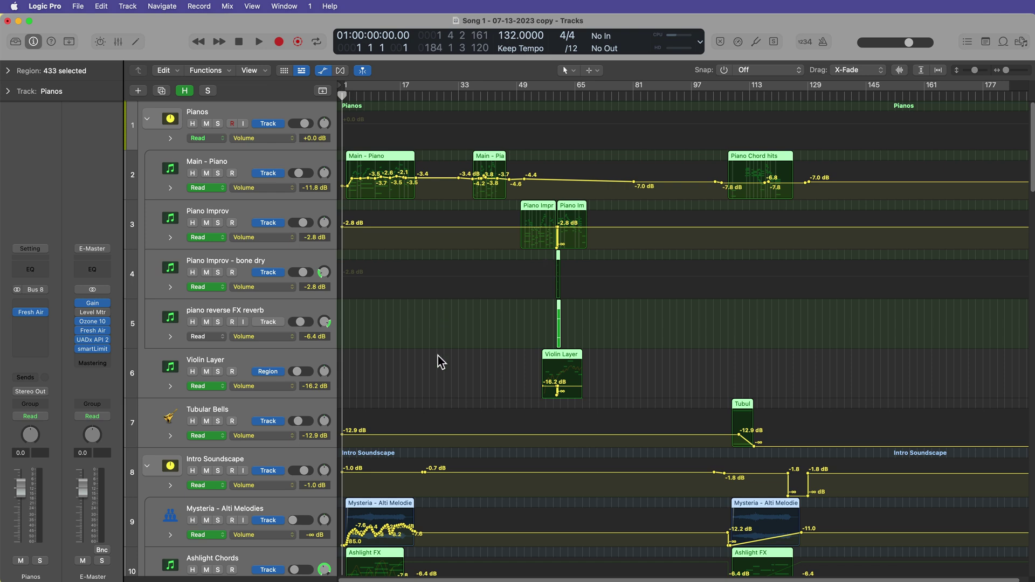
scroll(438, 361, down, 4)
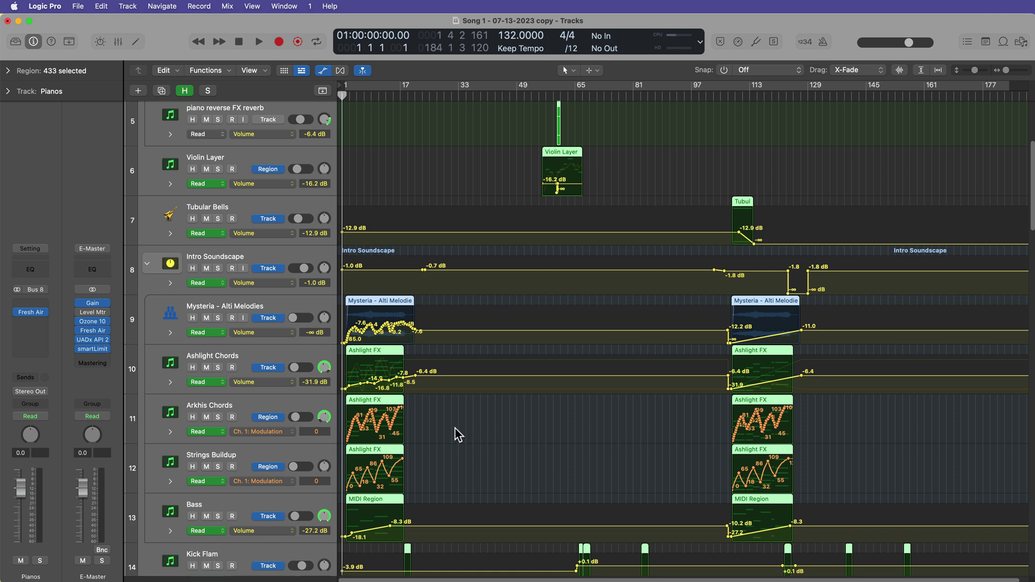
Select Ashlight Chords, make its track taller, and zoom (Z) to fit its regions.
click(280, 359)
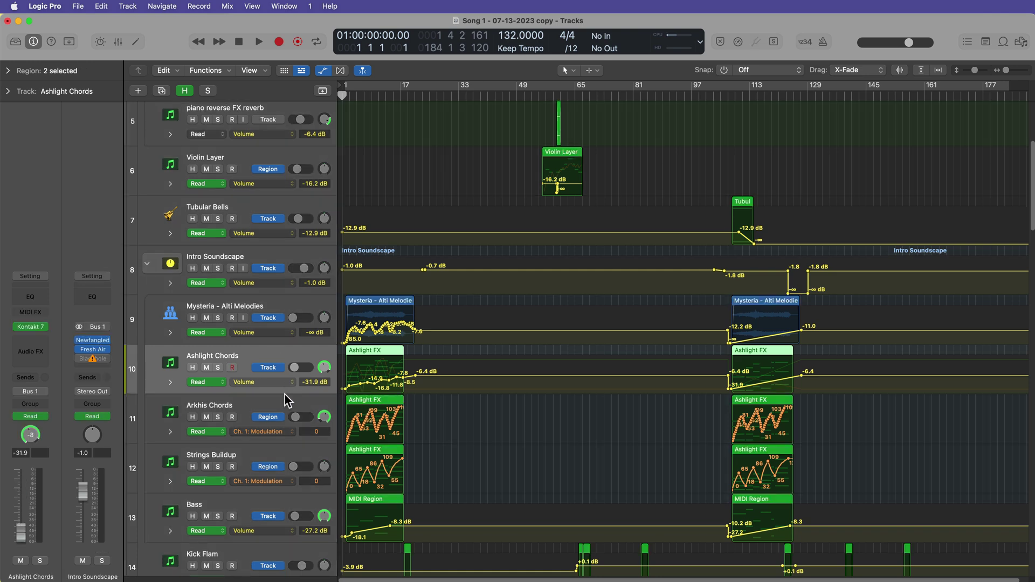
drag(286, 394, 286, 459)
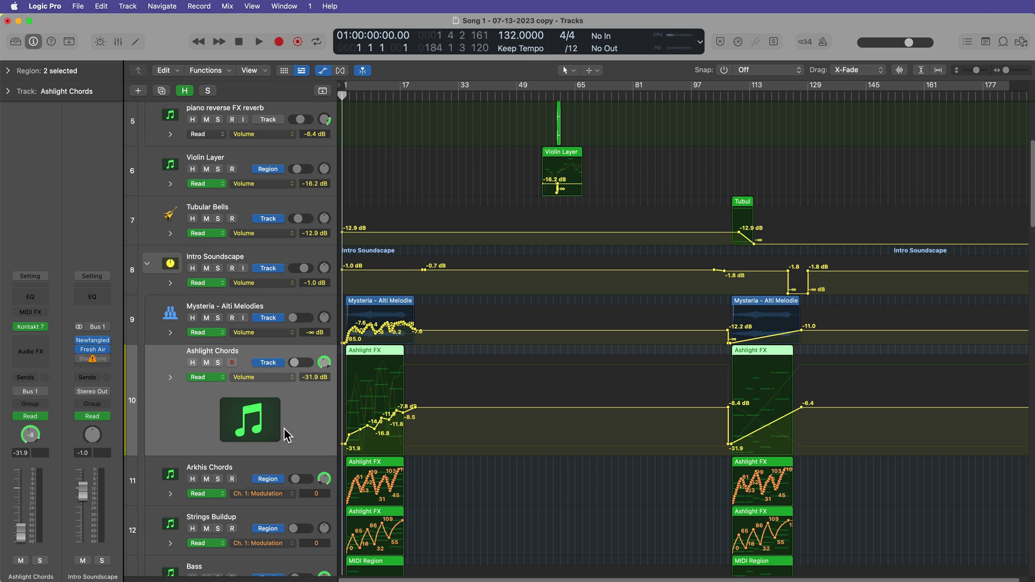
key(z)
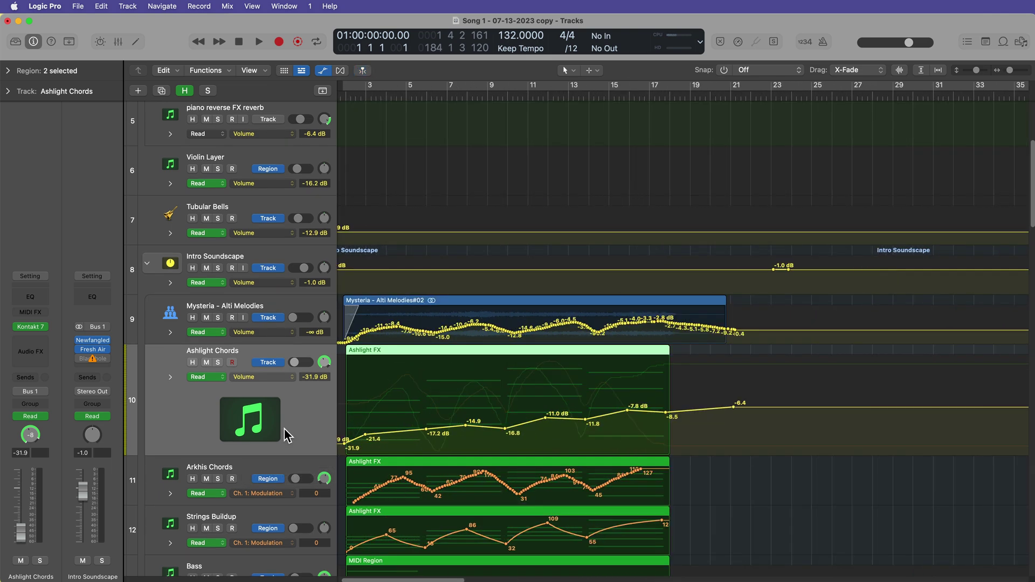
scroll(279, 415, down, 5)
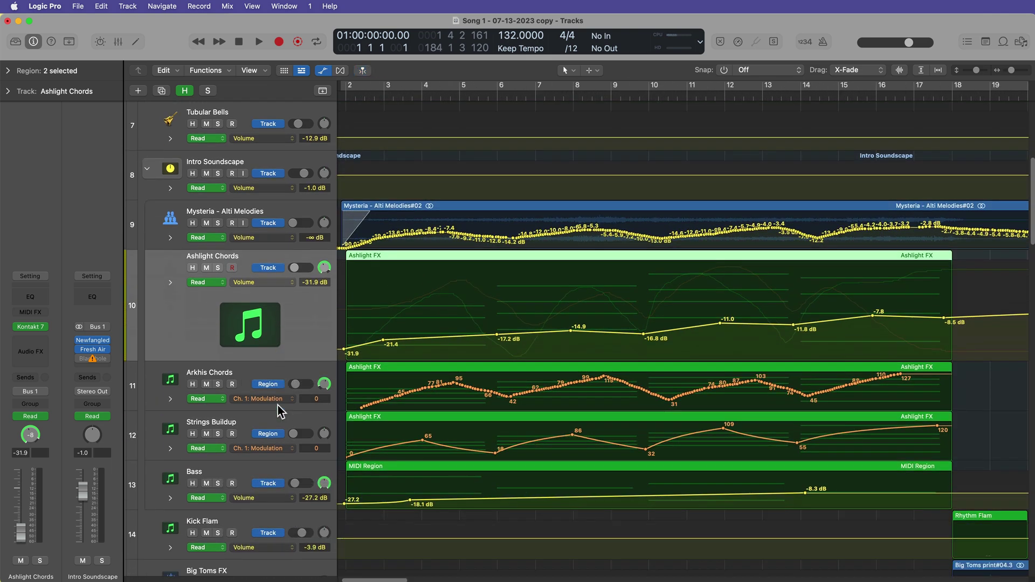
Expand the Kontakt 7 X and Y lanes, then collapse the Ashlight Chords sub-lanes.
click(170, 283)
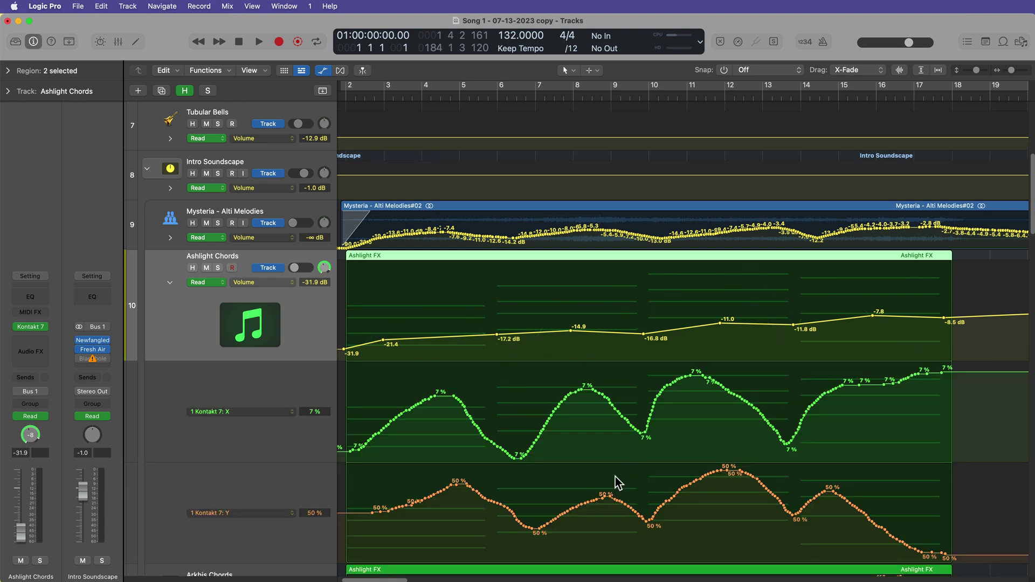
scroll(620, 485, down, 3)
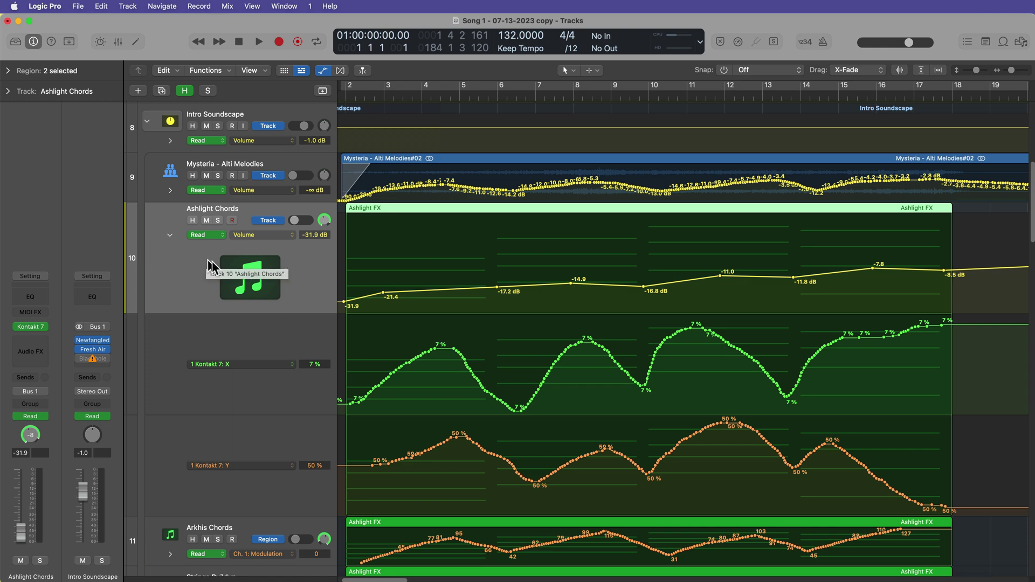
click(170, 235)
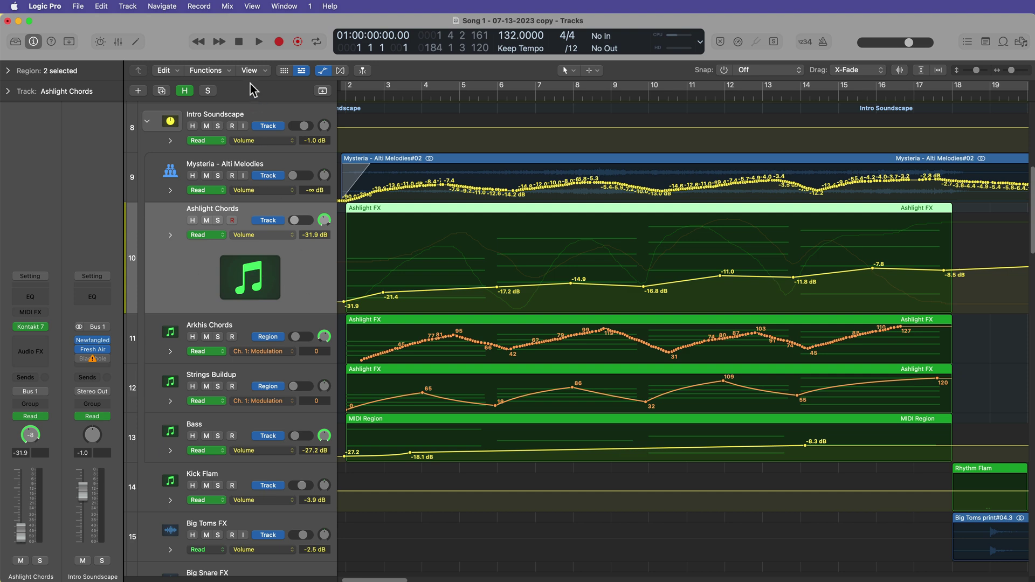
Delete the visible volume automation on Ashlight Chords and expand its Kontakt 7 X and Y lanes.
click(228, 6)
mouse_move(244, 62)
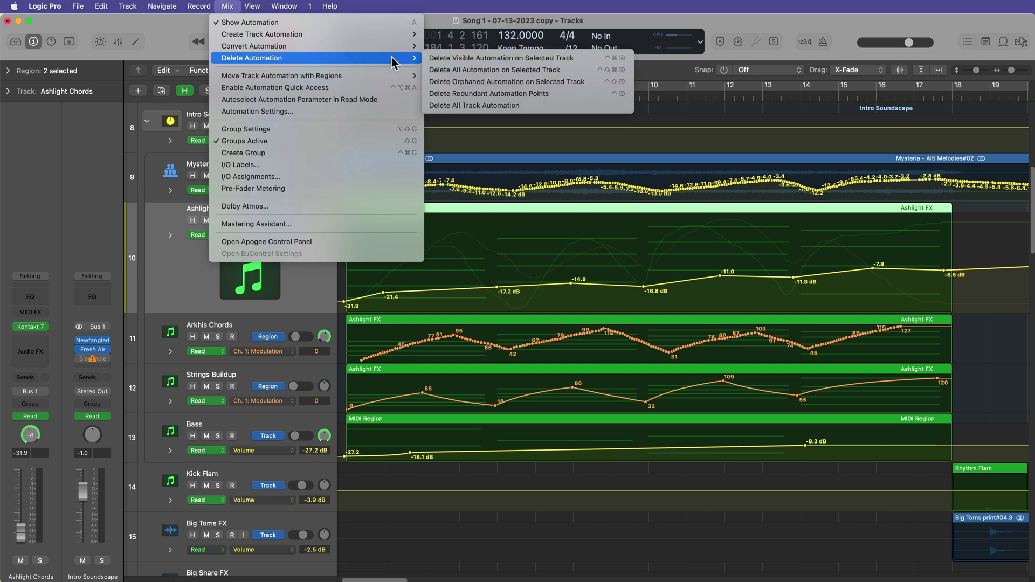
click(506, 61)
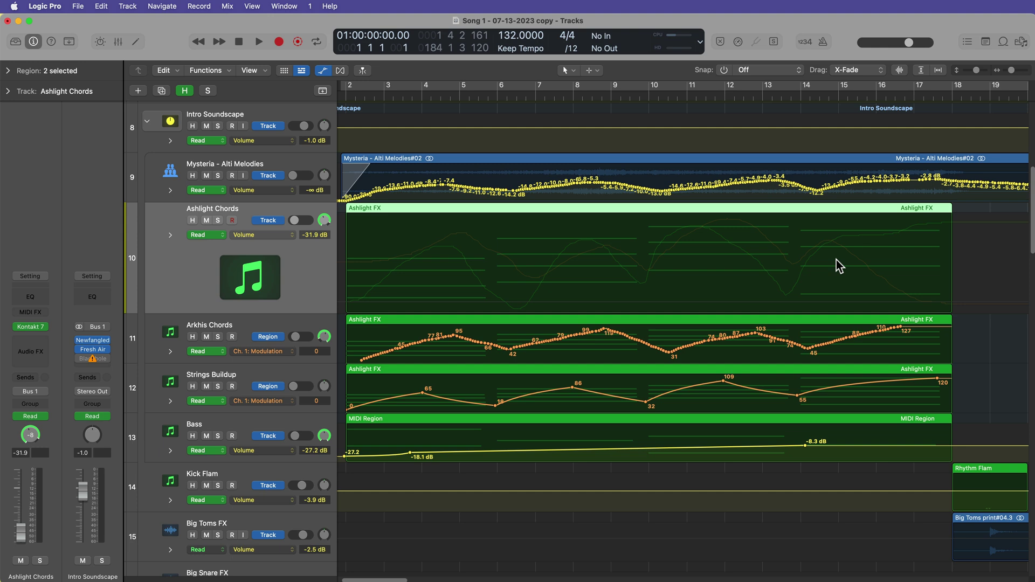
click(170, 235)
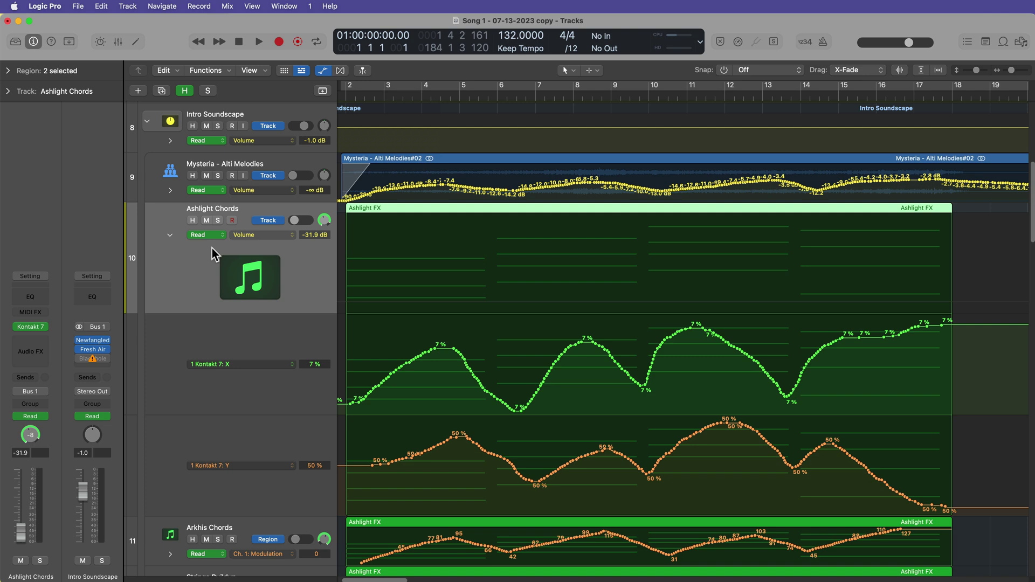
Delete all automation on Ashlight Chords, check its empty X and Y lanes, then undo with Cmd+Z.
click(228, 6)
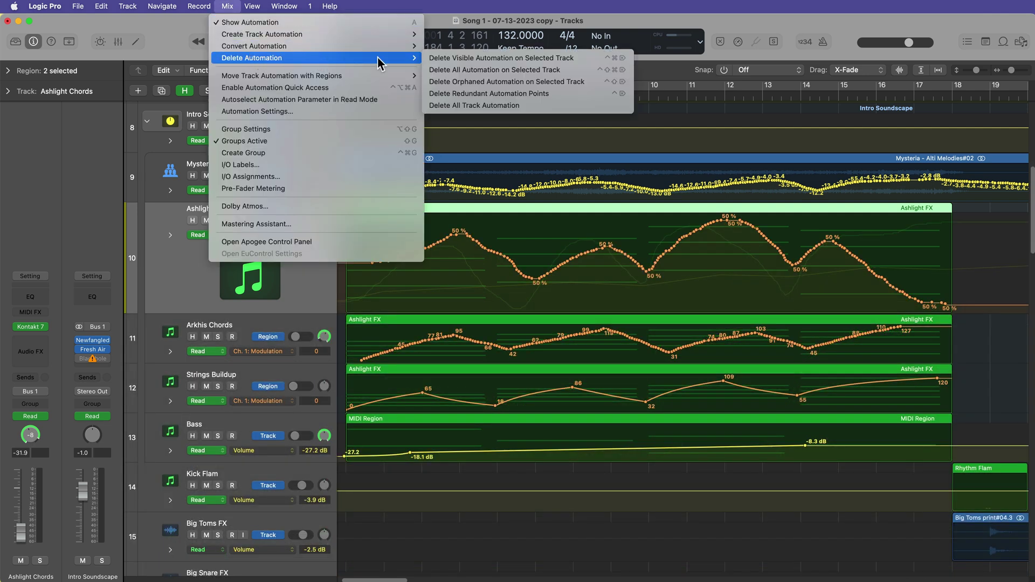
click(507, 71)
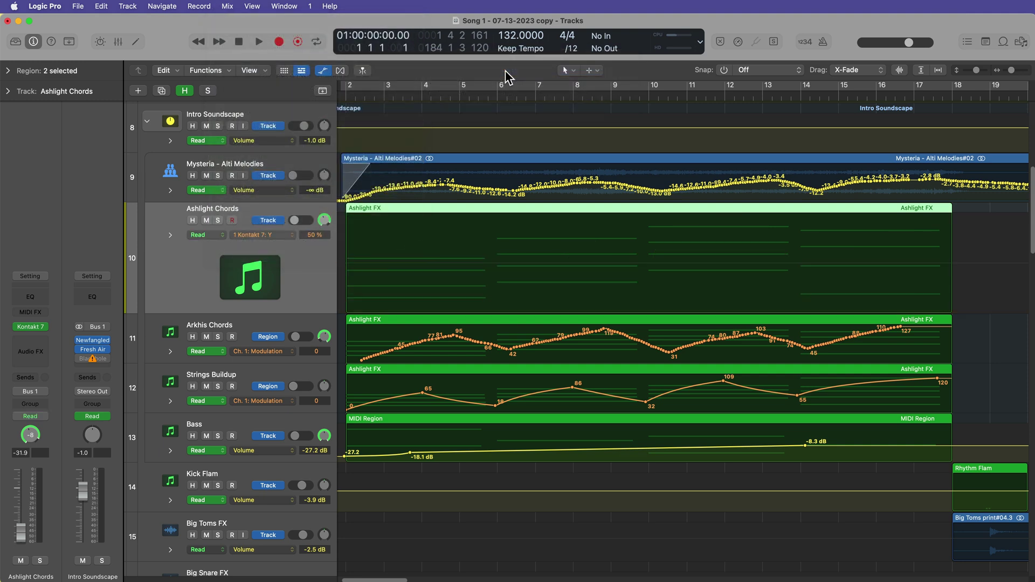
click(170, 238)
click(170, 237)
click(170, 238)
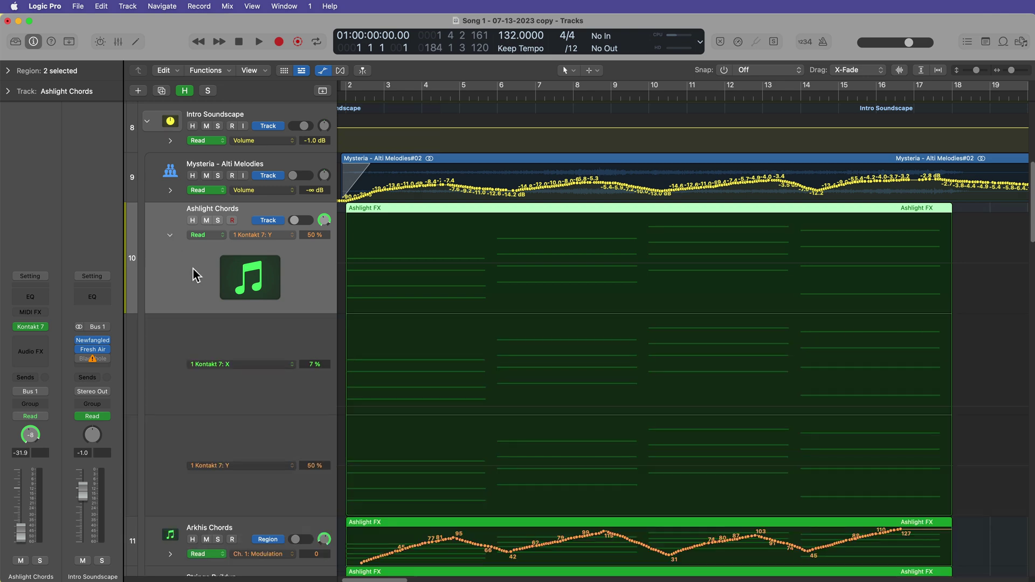
key(super+z)
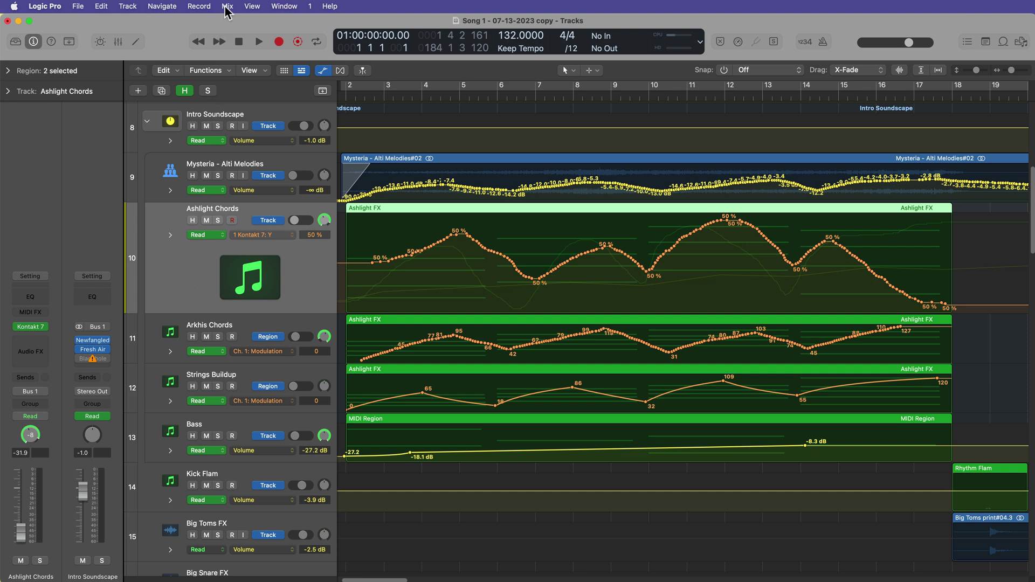
key(z)
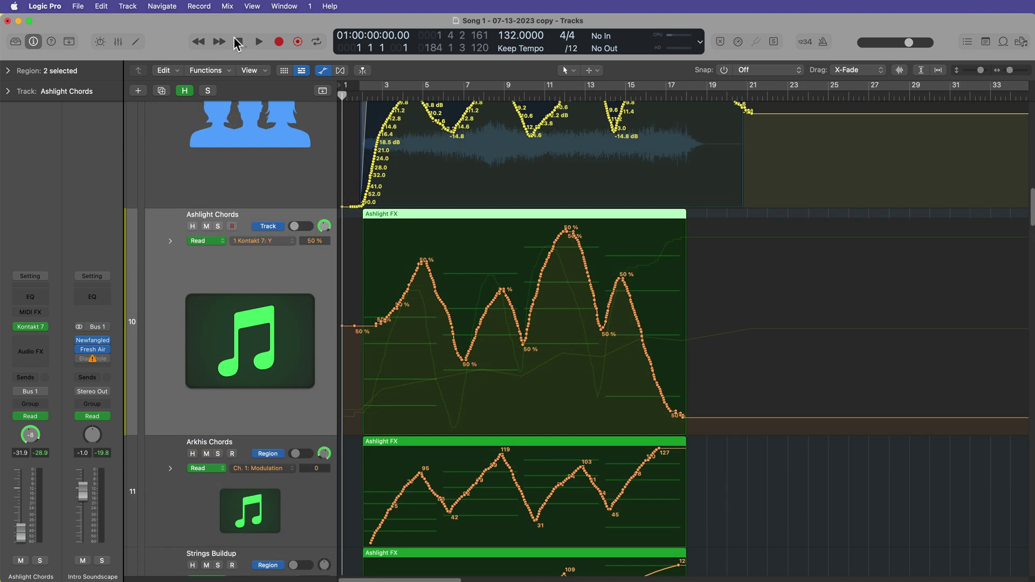
click(227, 6)
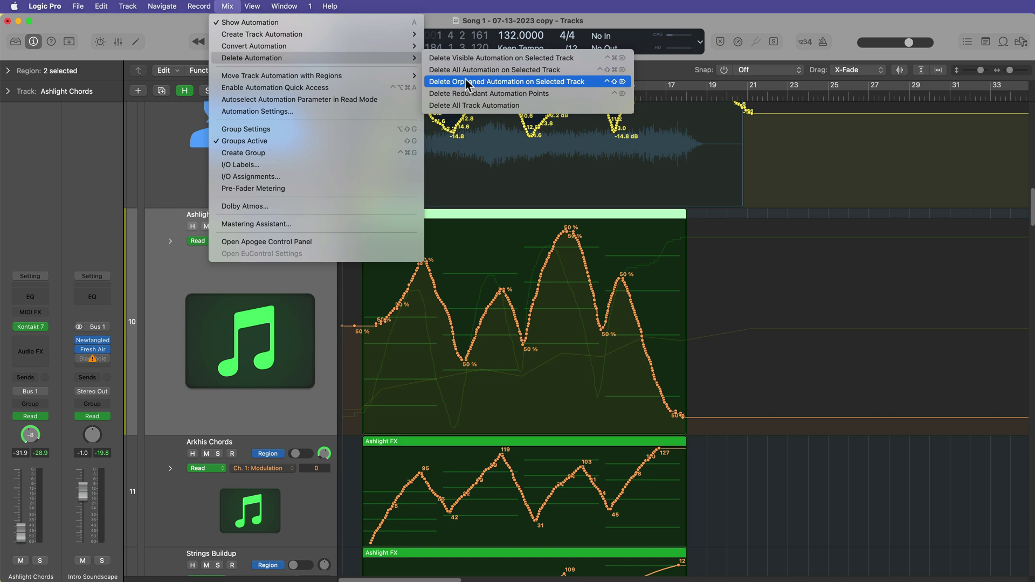
click(286, 337)
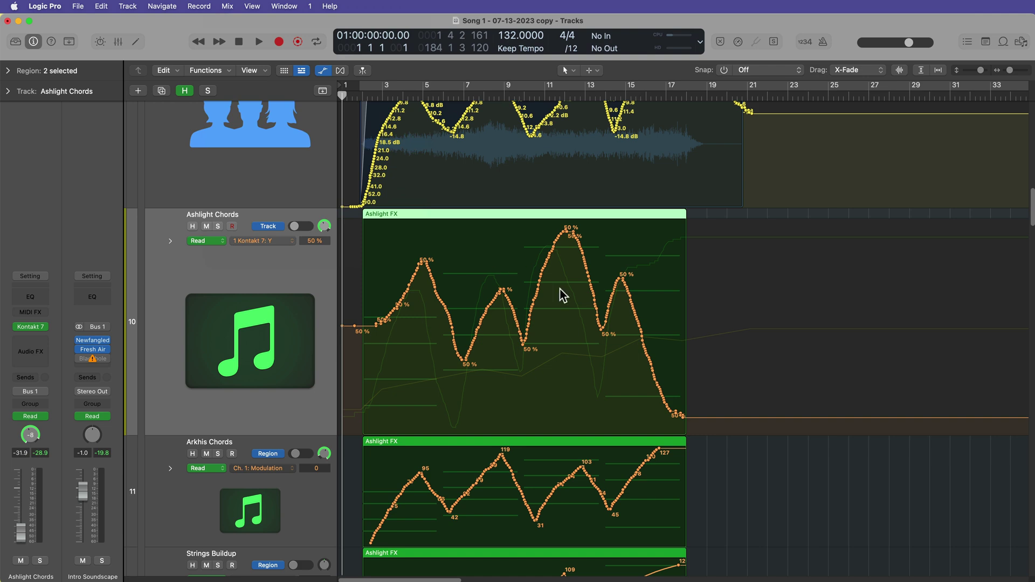
scroll(773, 319, up, 5)
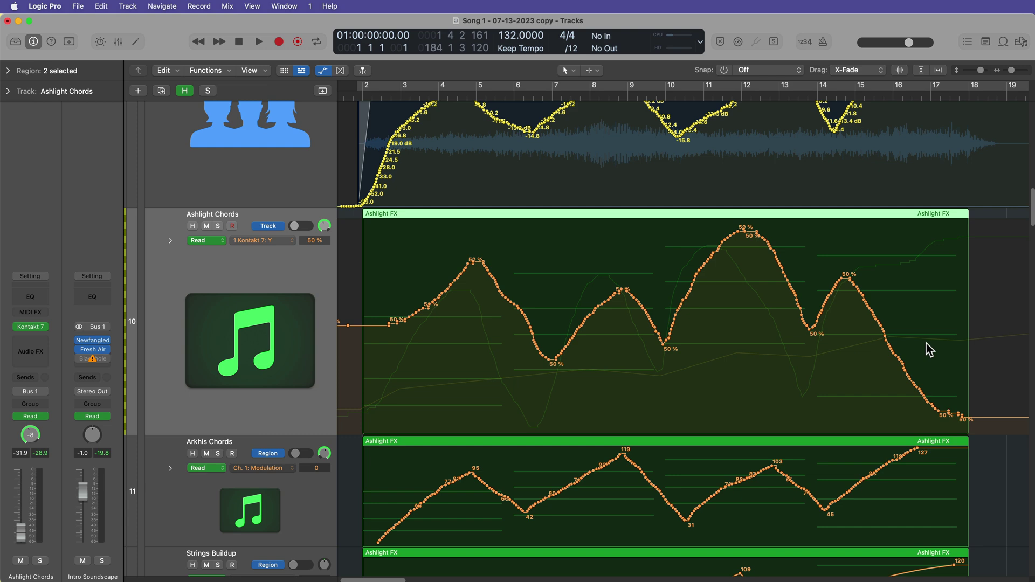
Remove Kontakt 7 from Ashlight Chords with No Plug-in, undo to restore it, and list automated parameters.
click(169, 242)
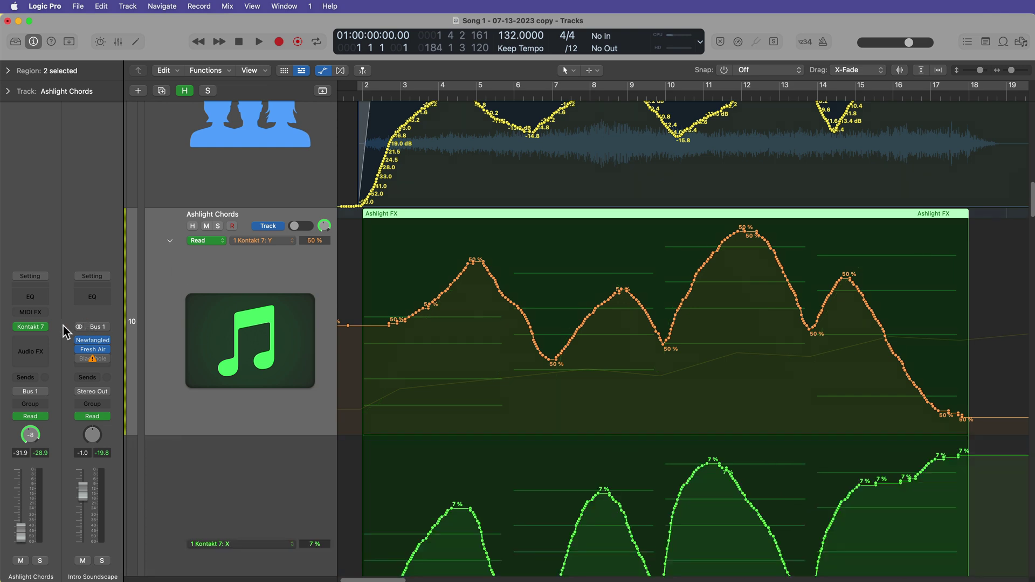
click(41, 326)
click(64, 345)
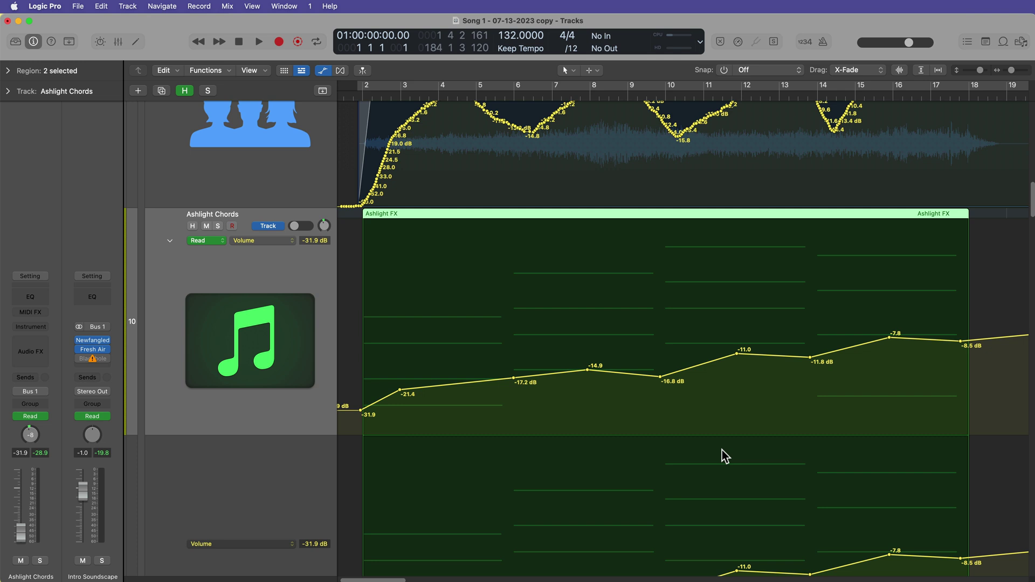
key(super+z)
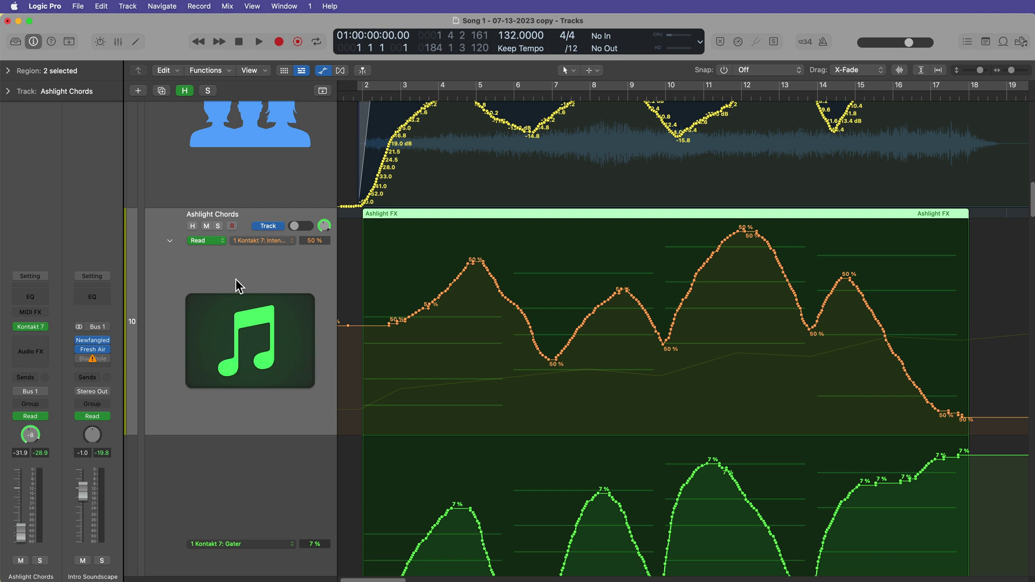
click(271, 241)
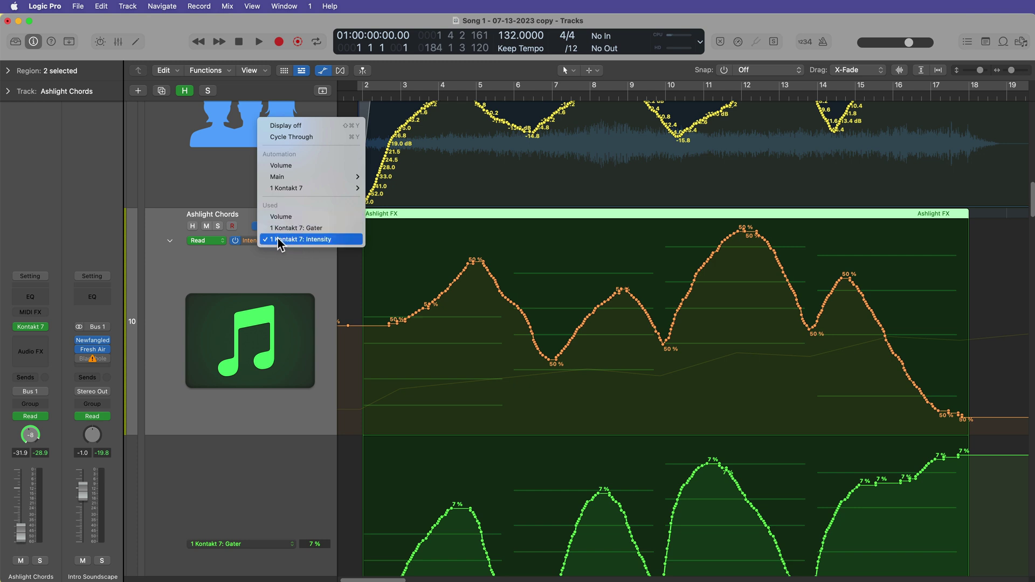
Keep Kontakt 7 Intensity displayed and delete orphaned automation on the Ashlight Chords track.
click(303, 238)
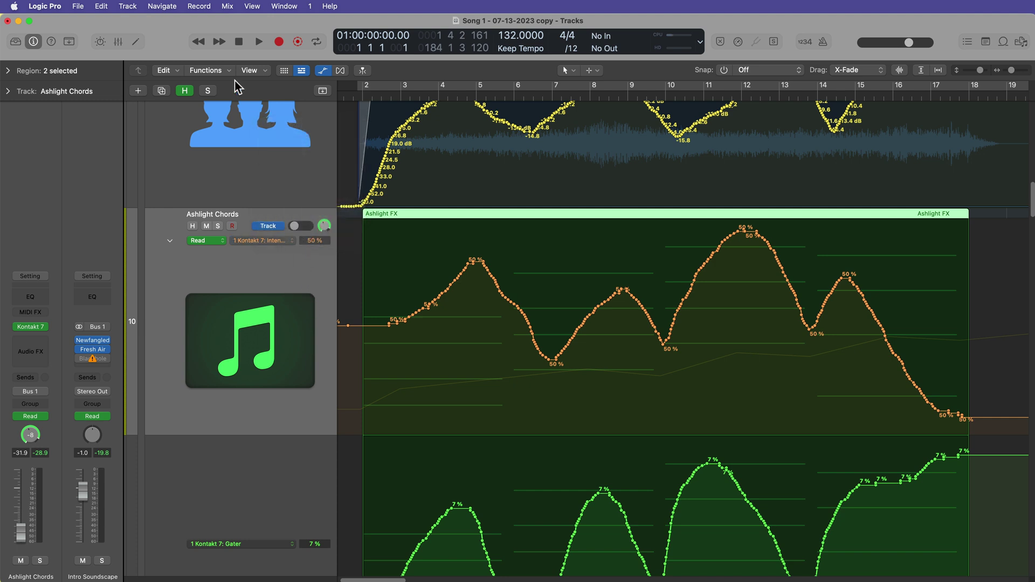
click(227, 6)
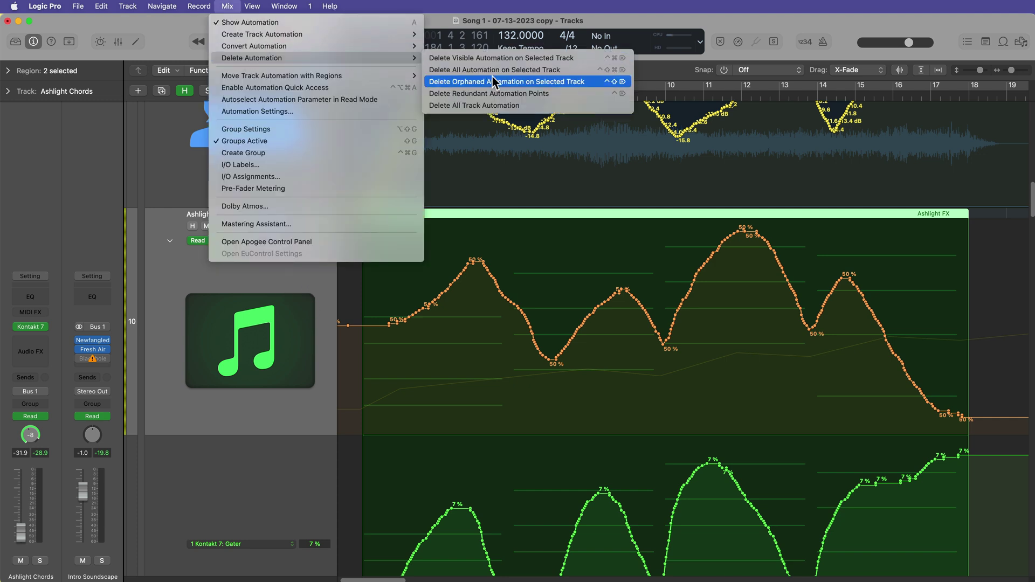
click(491, 79)
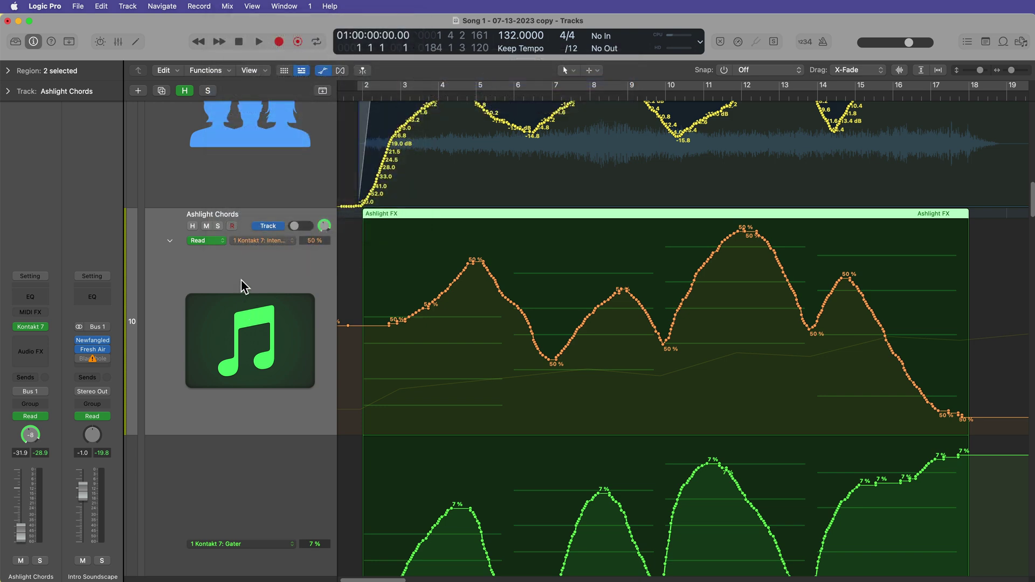
Make the Mysteria - Alti Melodies track taller, zoom into the opening bars, and select it.
scroll(249, 289, up, 3)
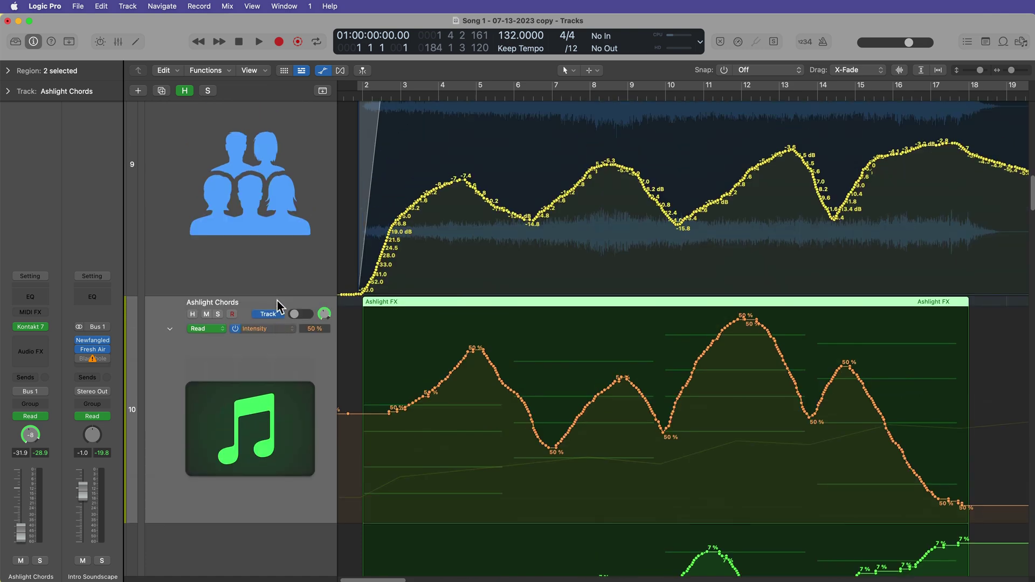
drag(274, 293, 298, 423)
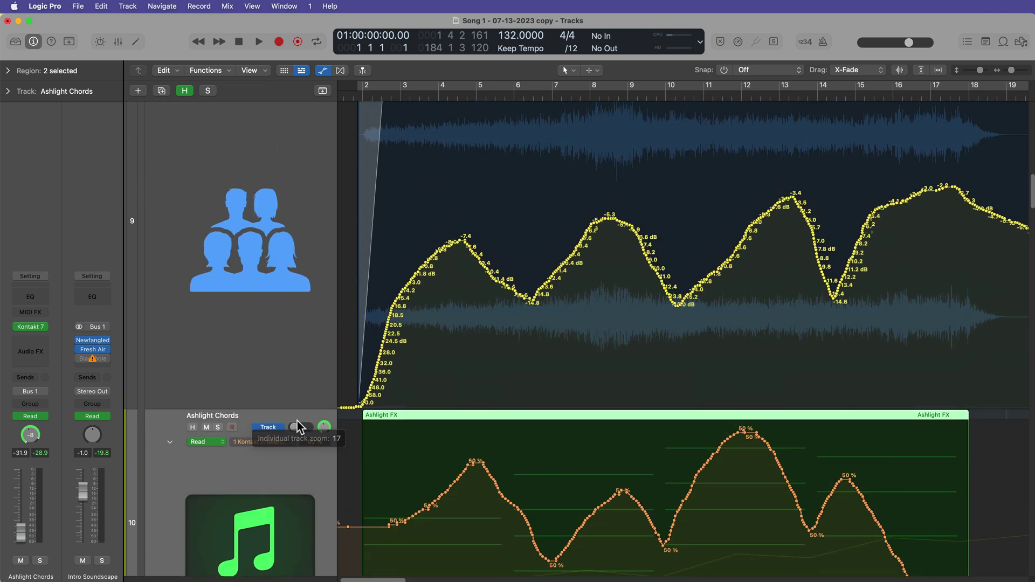
key(super+Right)
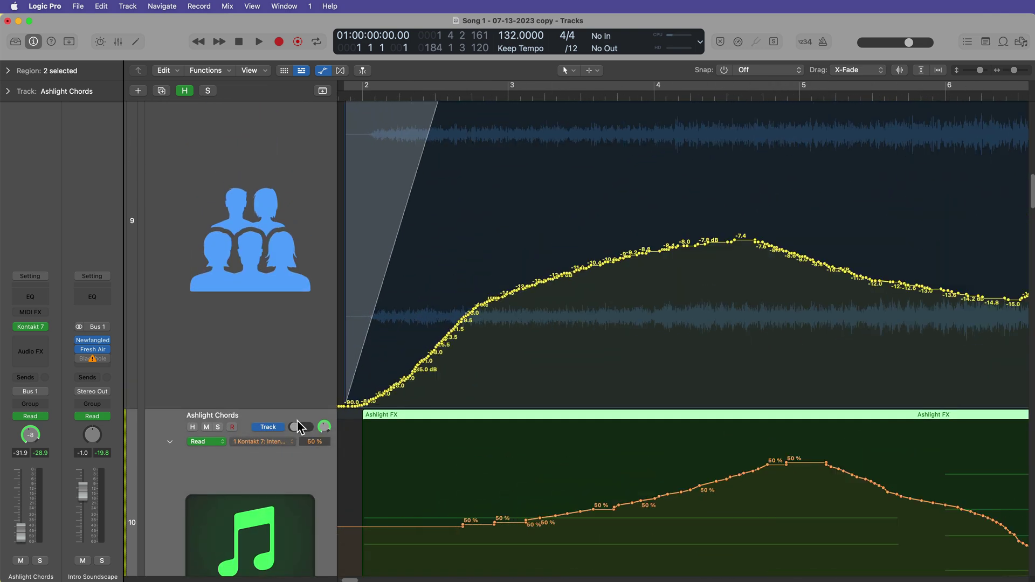
scroll(402, 383, up, 5)
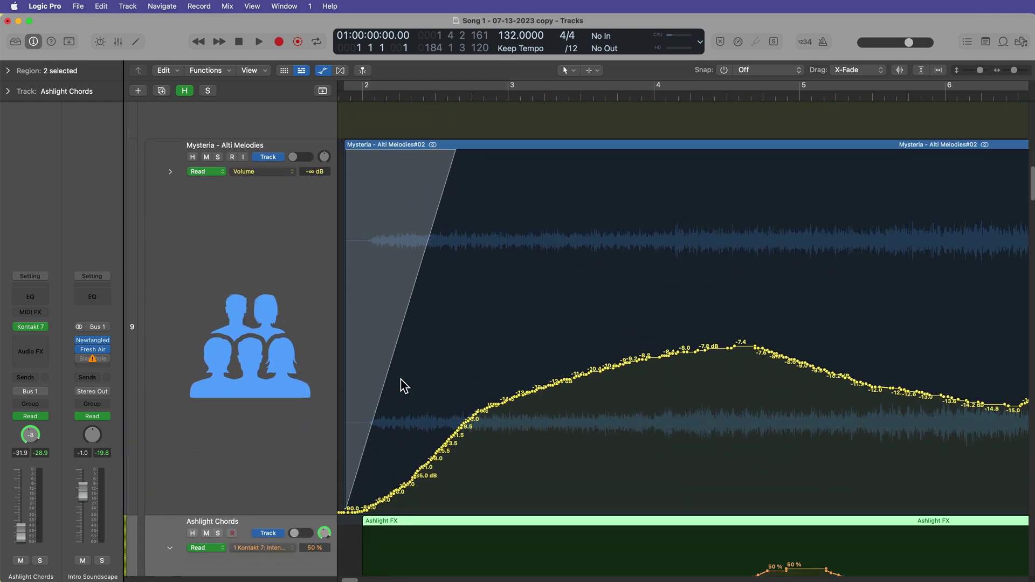
click(243, 305)
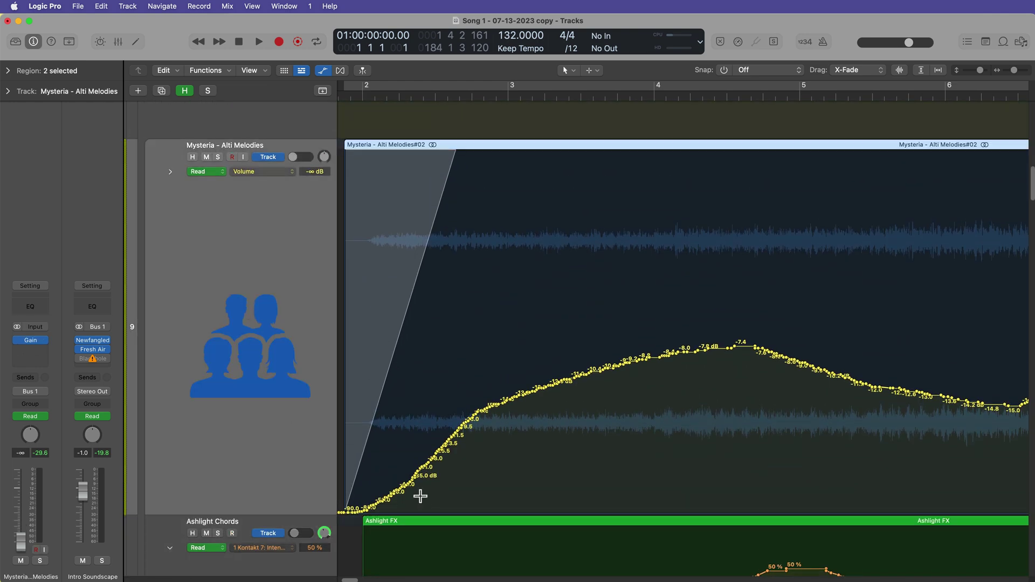
scroll(421, 496, up, 6)
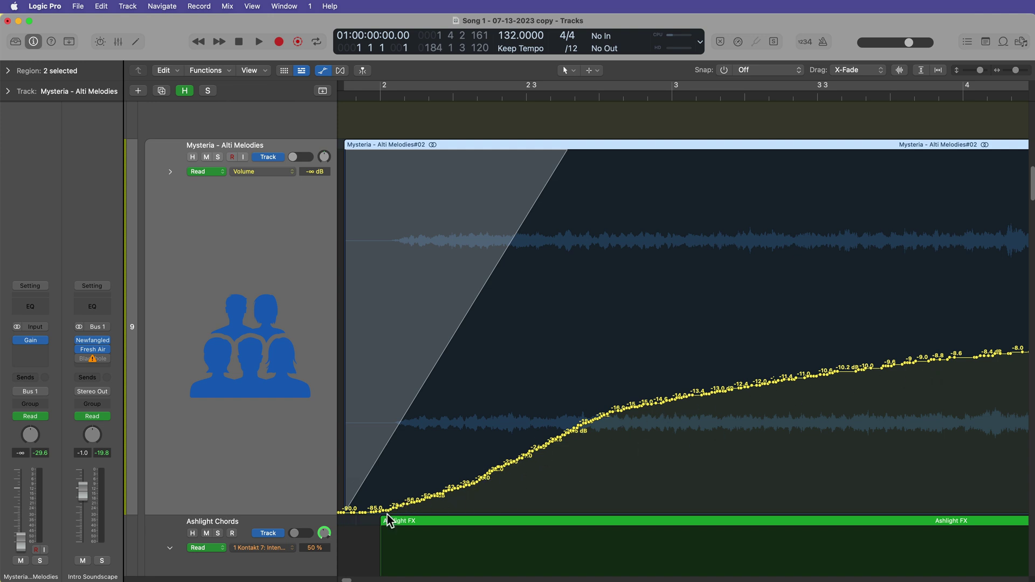
scroll(724, 451, down, 3)
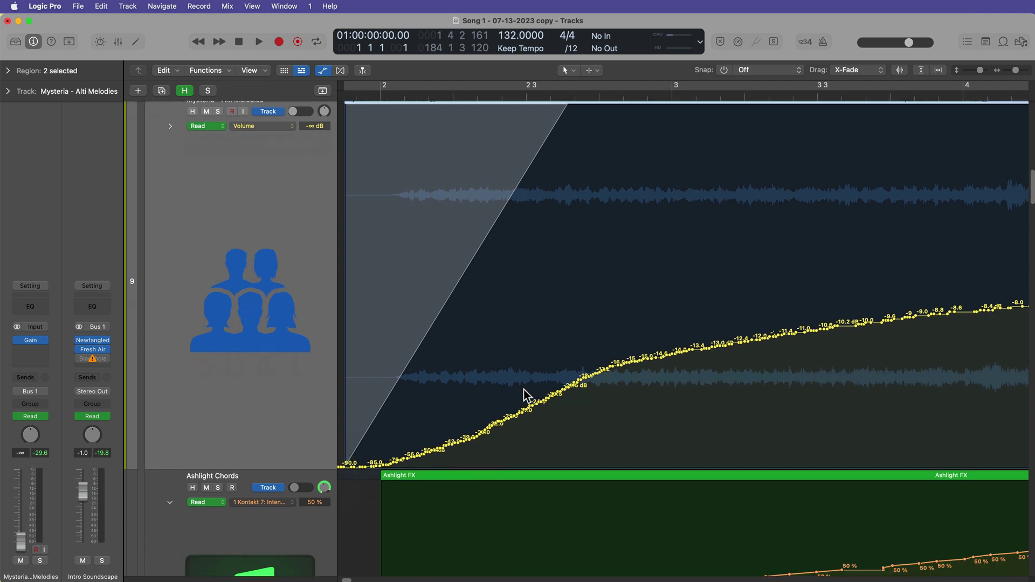
scroll(255, 313, up, 1)
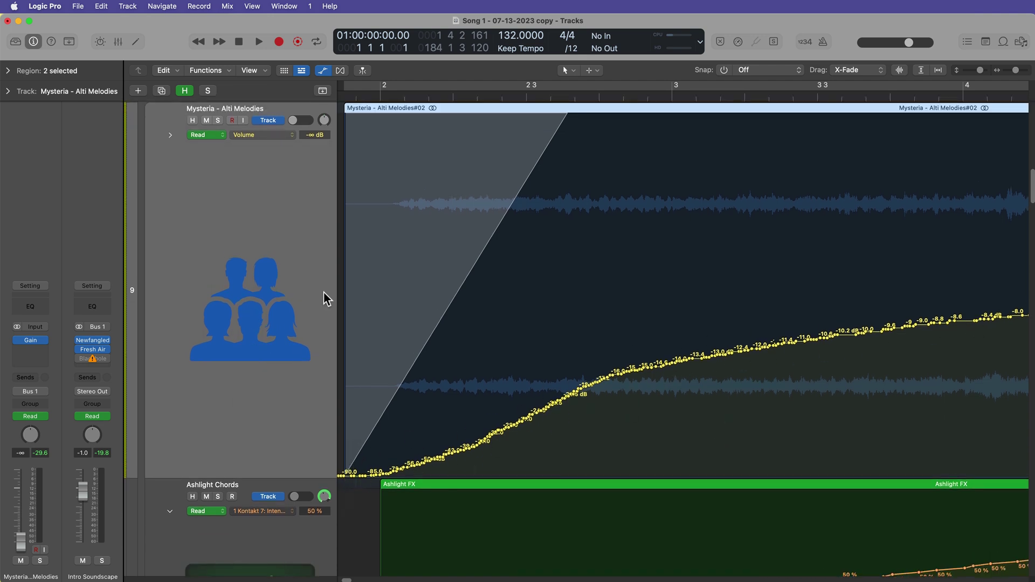
Delete redundant automation points from the Mysteria volume curve and inspect the result.
click(230, 8)
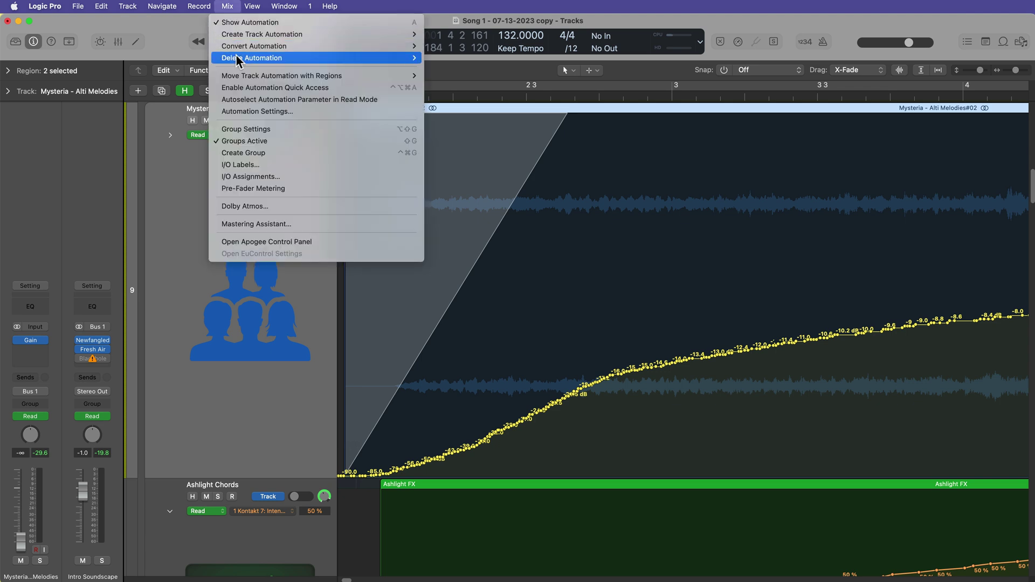
mouse_move(238, 56)
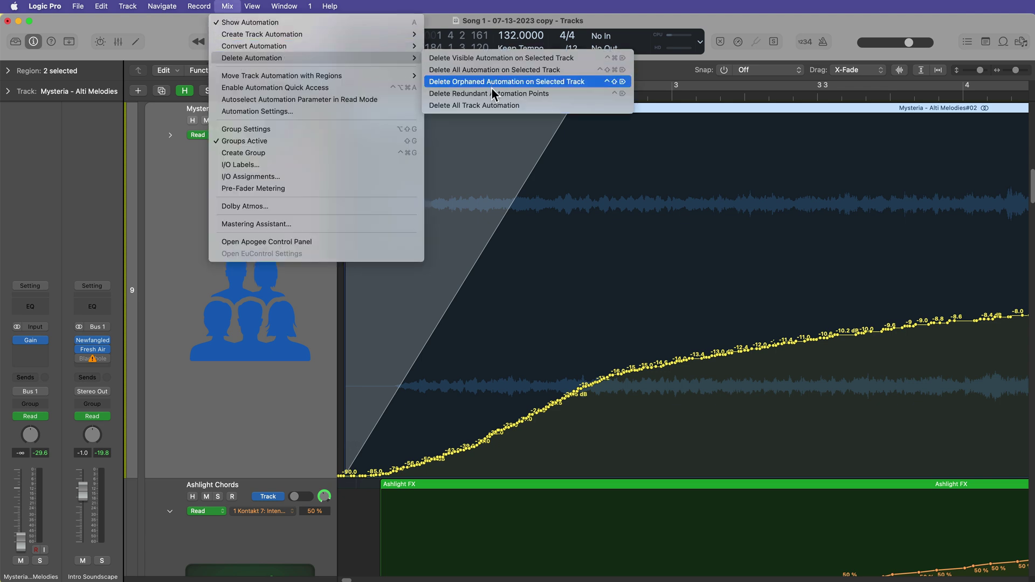
click(574, 93)
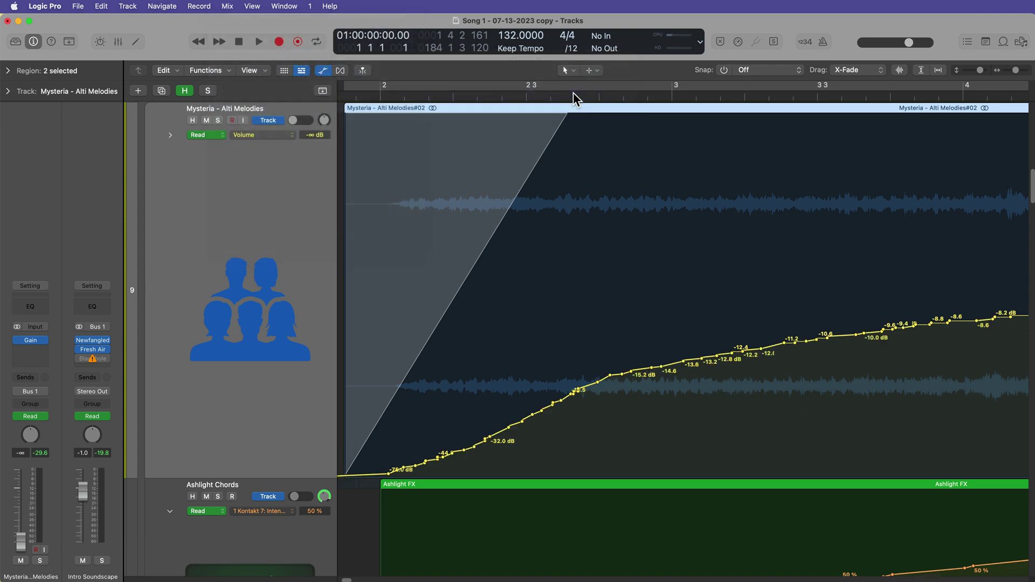
scroll(625, 259, down, 4)
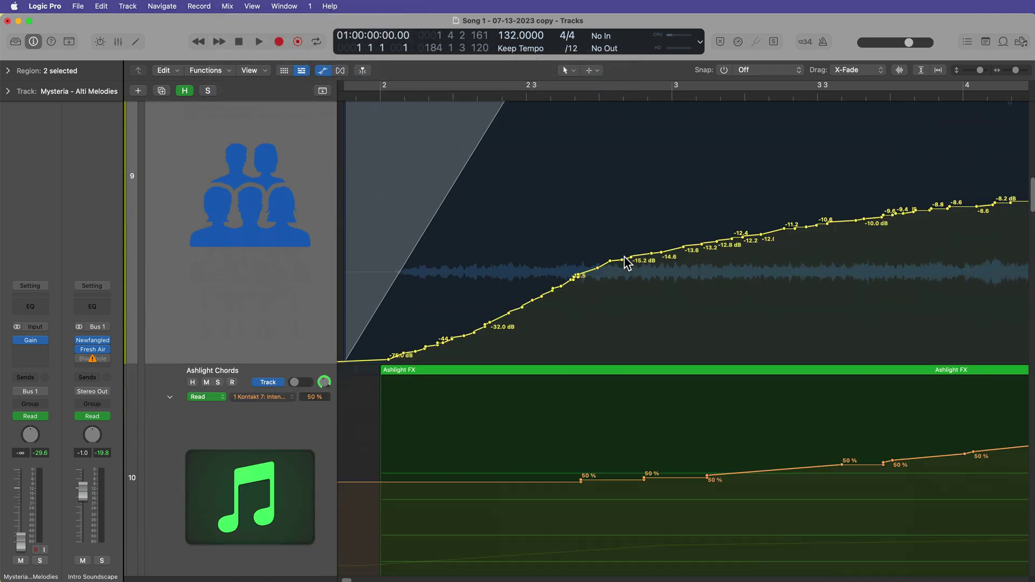
Undo the thinning to restore the full dense volume curve and review it.
key(super+z)
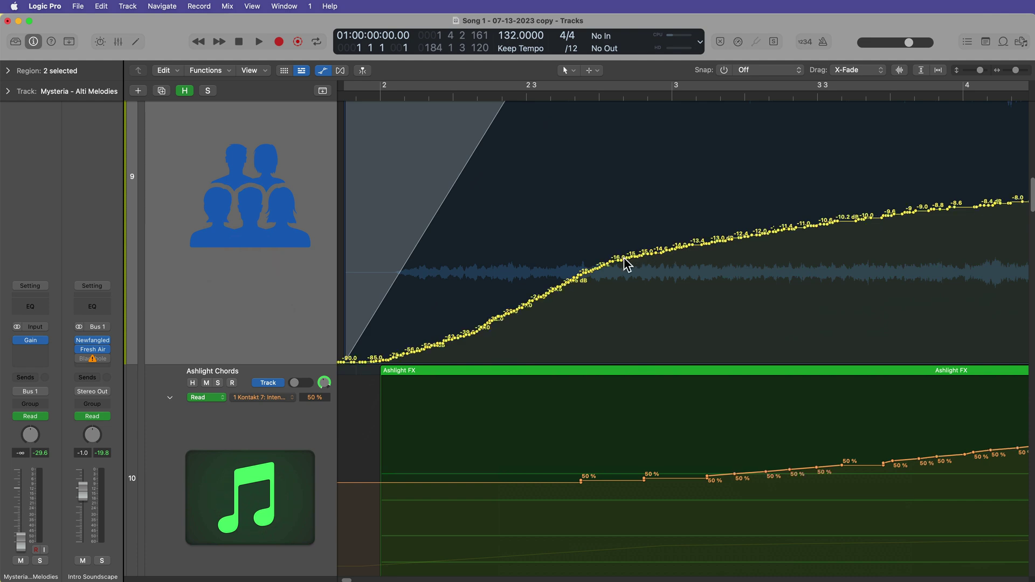
scroll(627, 265, up, 3)
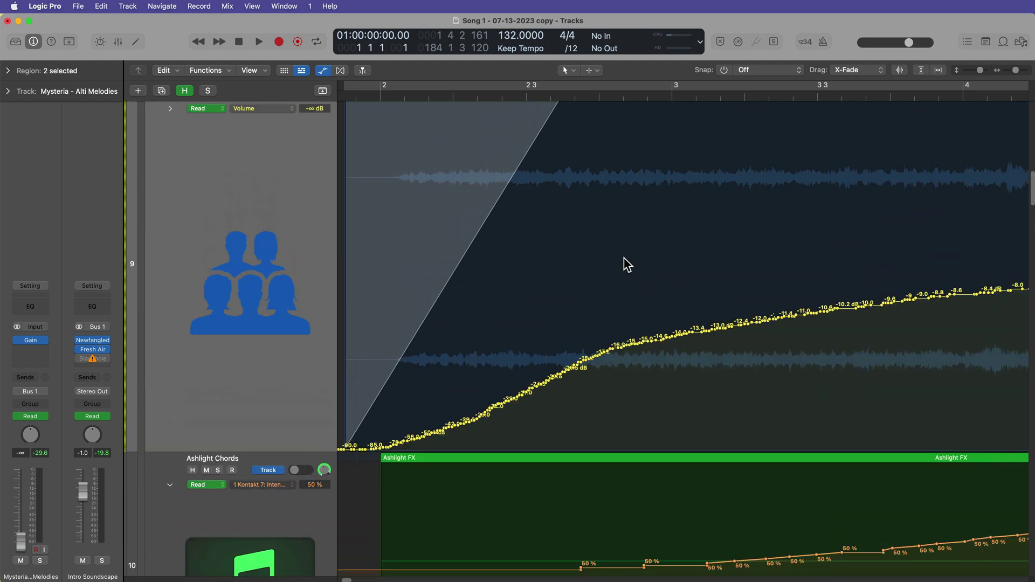
scroll(627, 264, up, 4)
scroll(627, 264, down, 3)
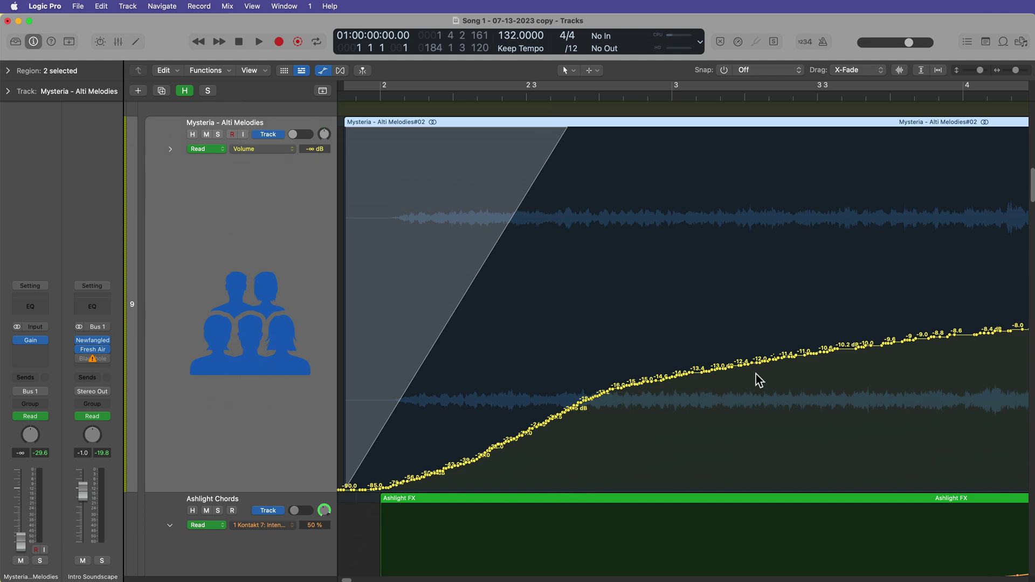
Select the Ashlight Chords track and delete its redundant automation points.
scroll(759, 380, down, 10)
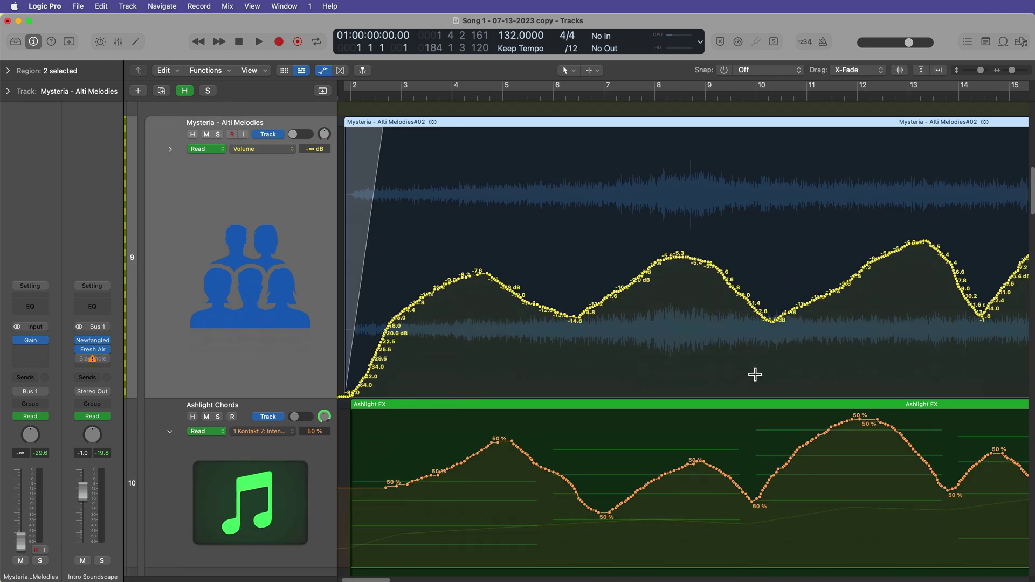
scroll(754, 374, down, 15)
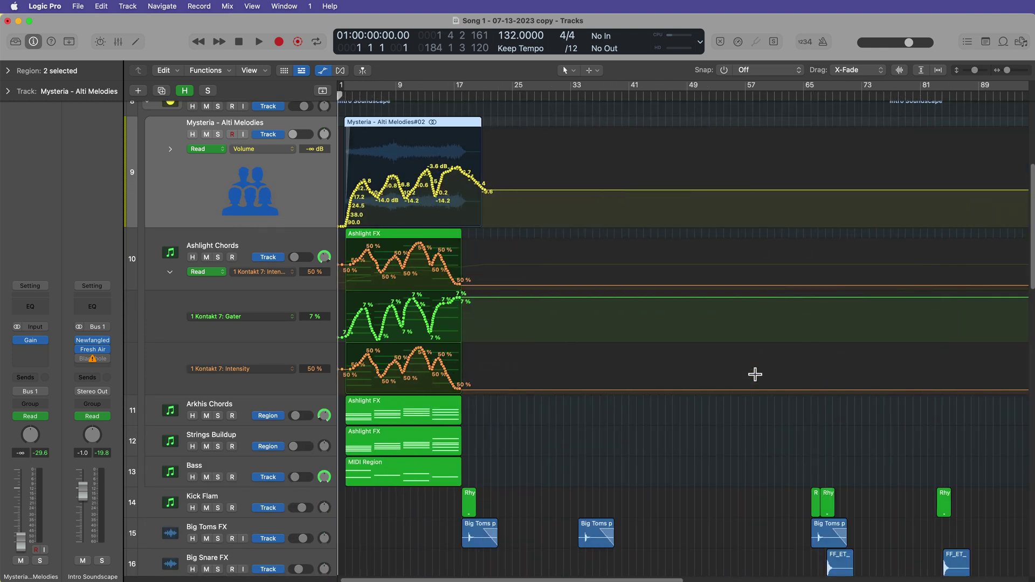
scroll(755, 374, down, 4)
click(250, 247)
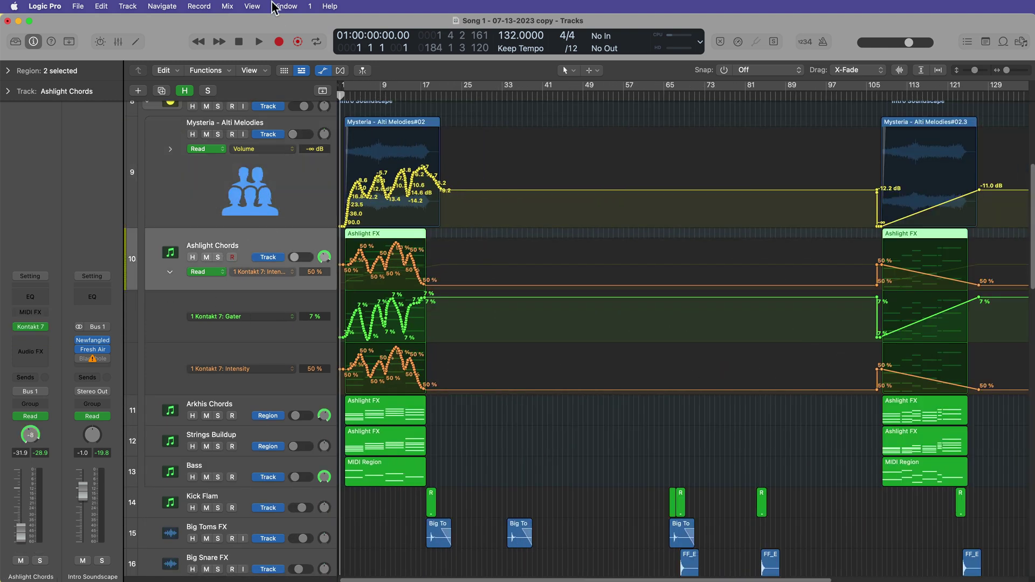
click(227, 6)
mouse_move(377, 57)
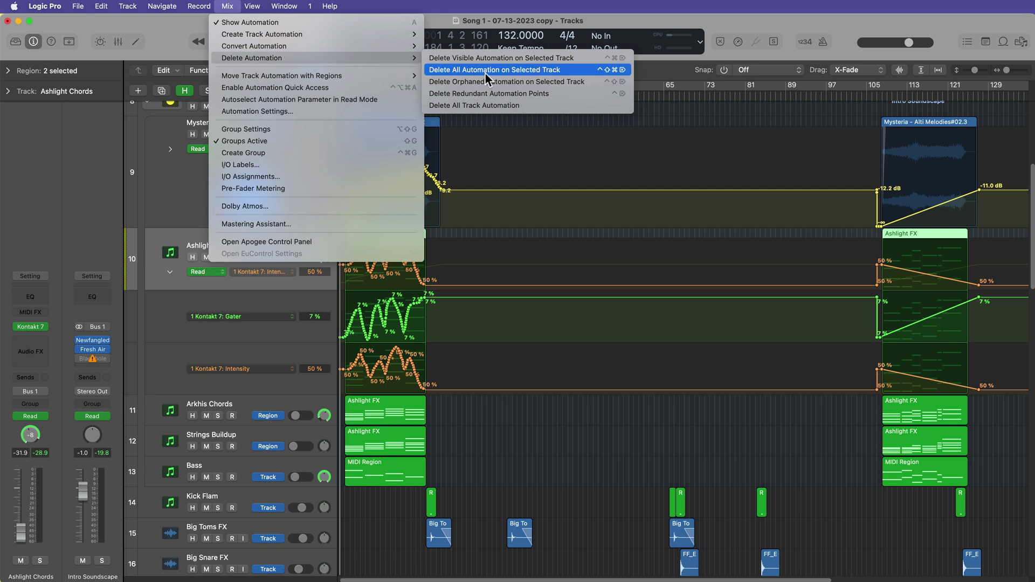
click(488, 94)
Zoom in closely on the Ashlight Chords Intensity and Gater automation lines to inspect them.
key(z)
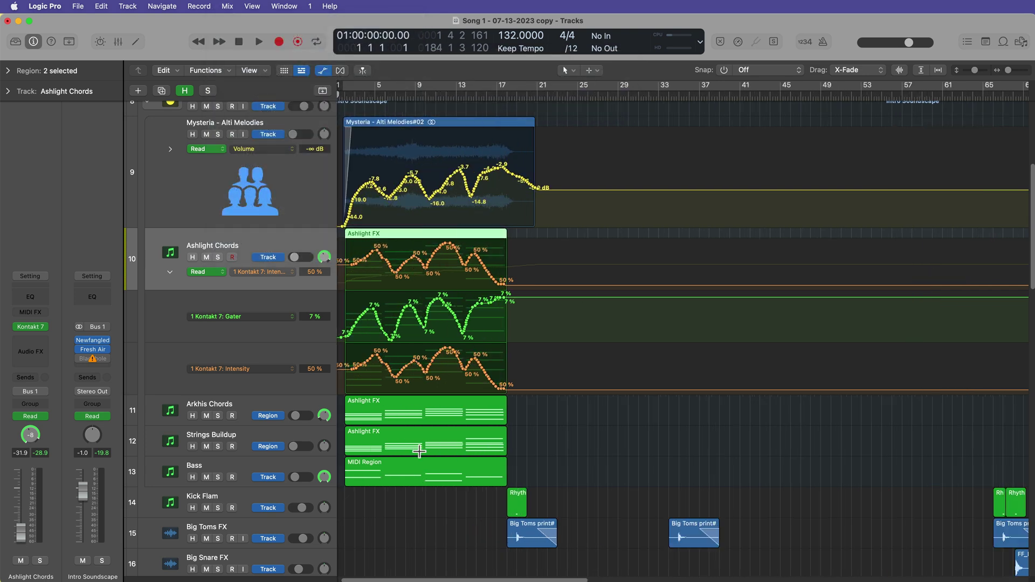
key(super+Left)
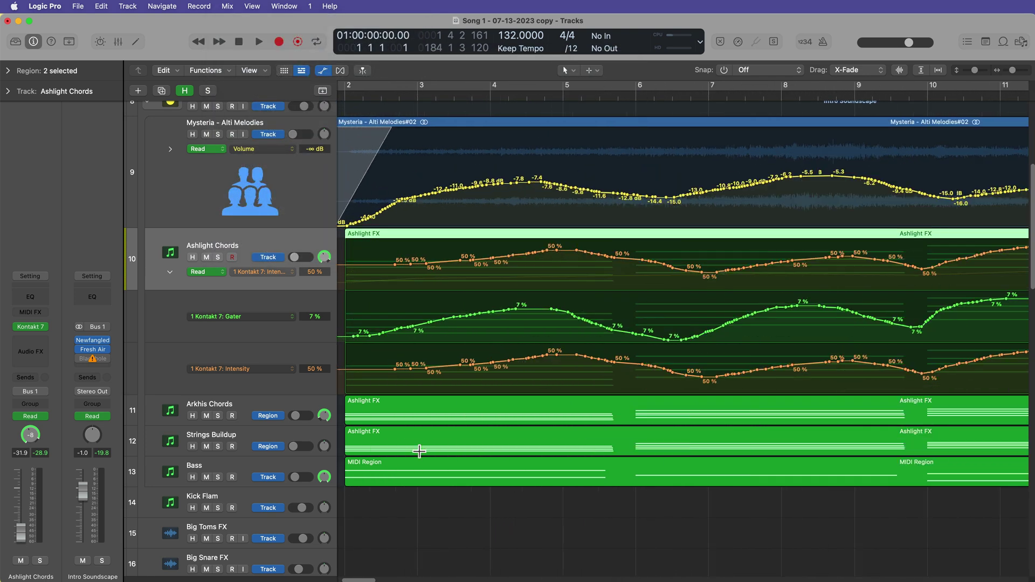
key(super+Right)
key(super+Right)
key(super+Right)
key(super+Right)
key(super+Right)
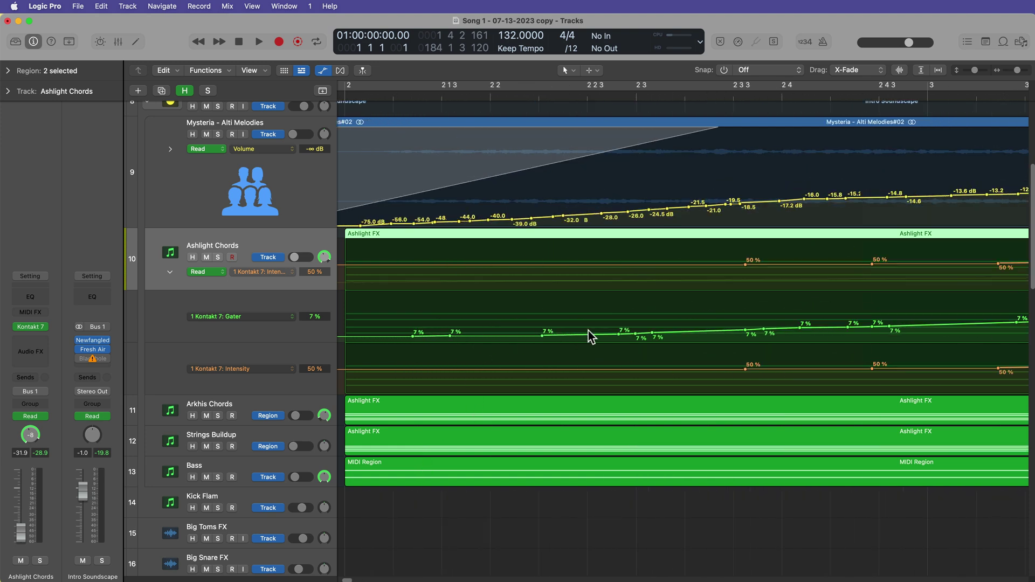
scroll(723, 351, right, 10)
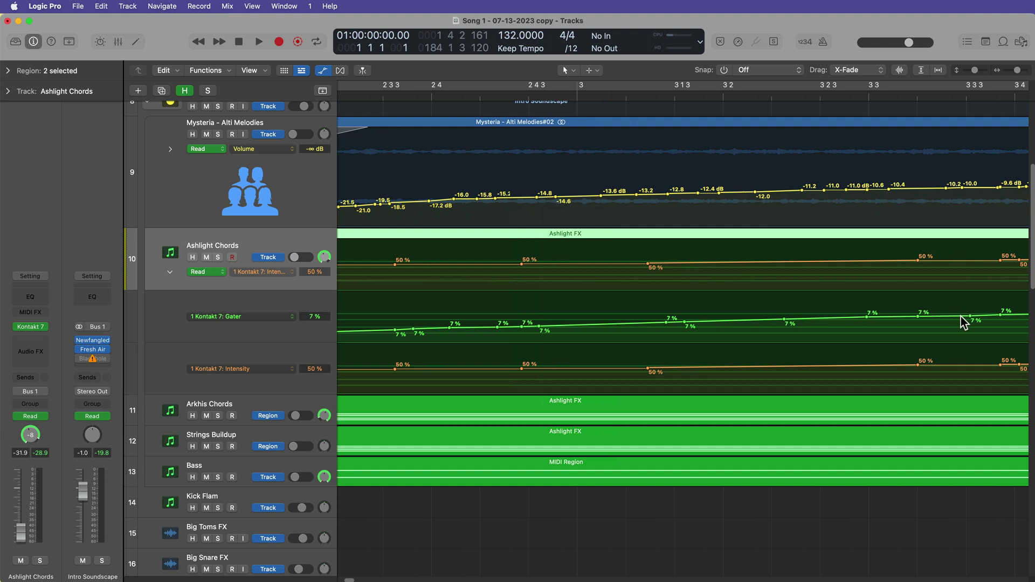
scroll(965, 321, down, 3)
scroll(804, 353, right, 5)
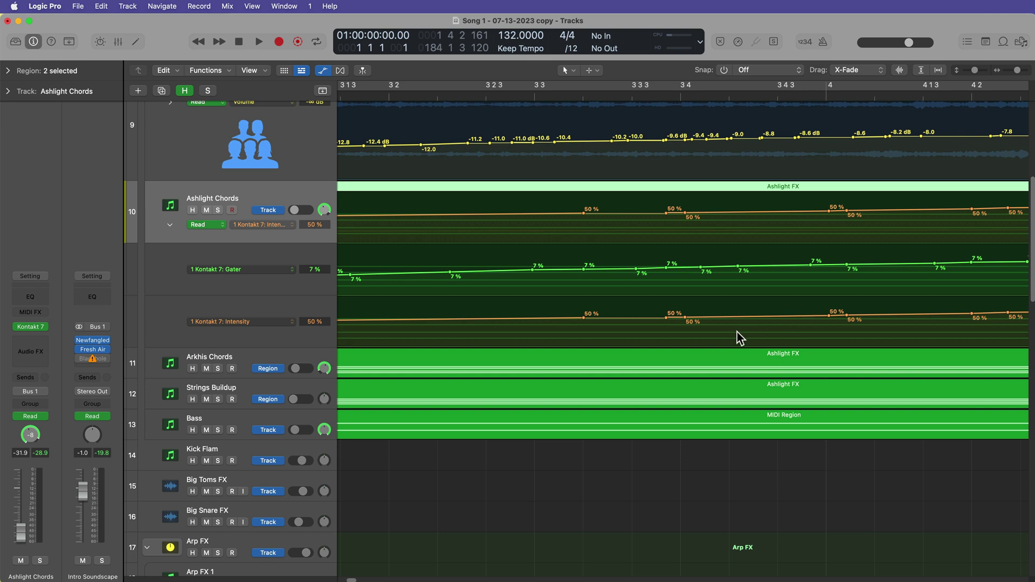
Drag a dip into the Intensity line, then undo it back to a level 50% line.
drag(729, 318, 785, 342)
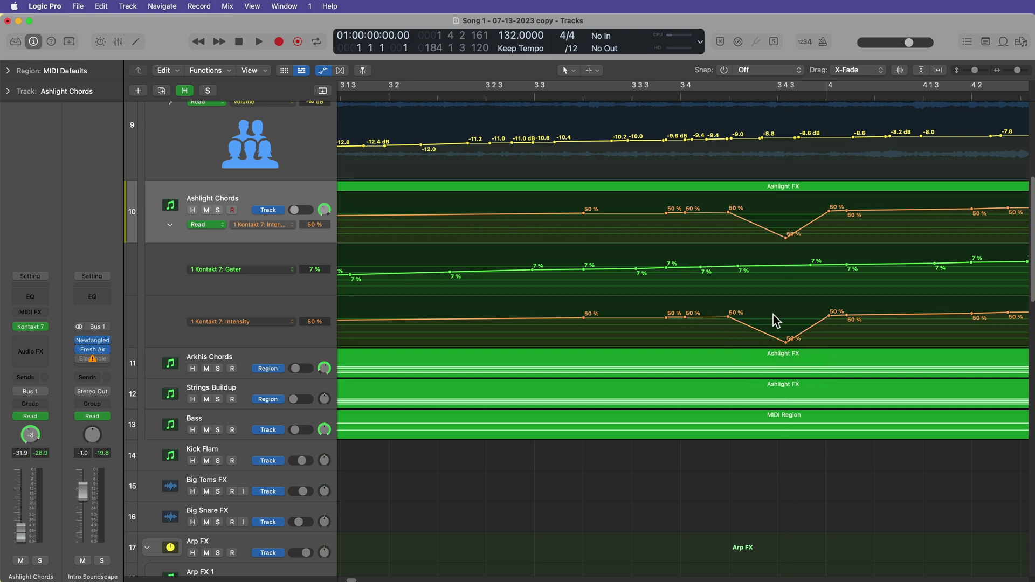
click(774, 315)
key(super+z)
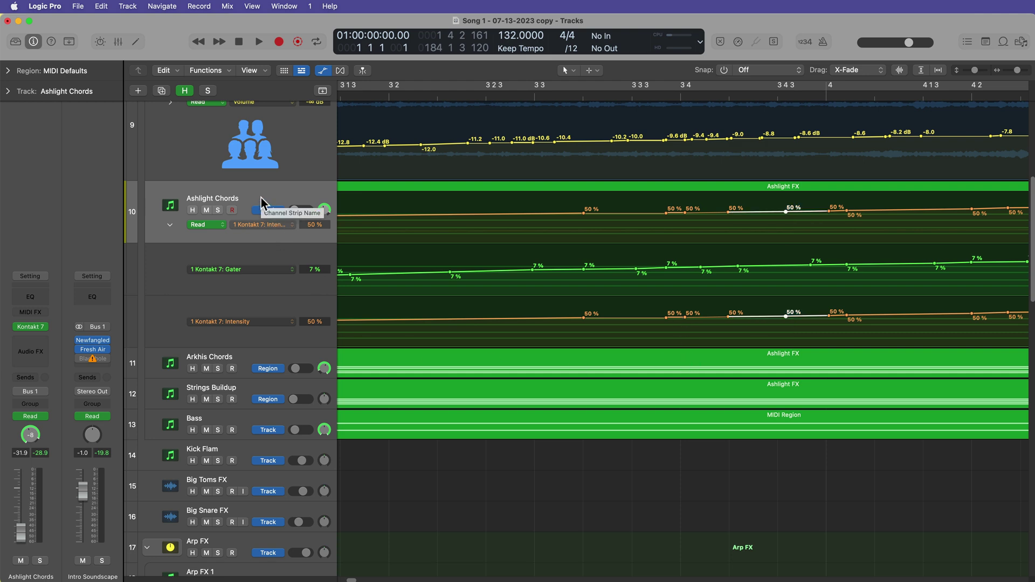
key(super+Left)
key(super+Left)
key(super+Left)
key(super+Left)
key(super+Left)
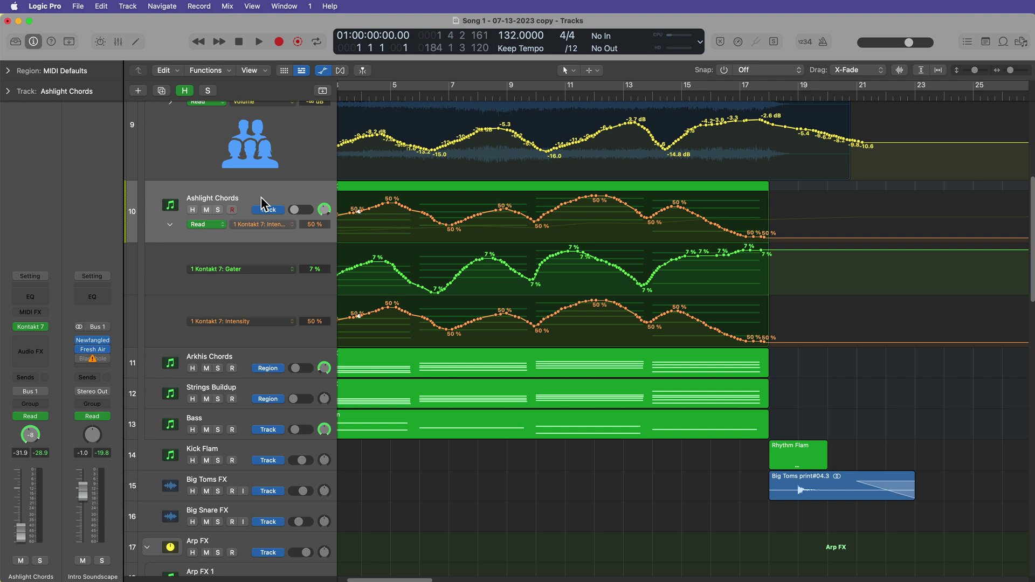
Enable Catch Playhead at bar 1 and show the Mix menu's Delete Automation submenu.
key(ctrl+period)
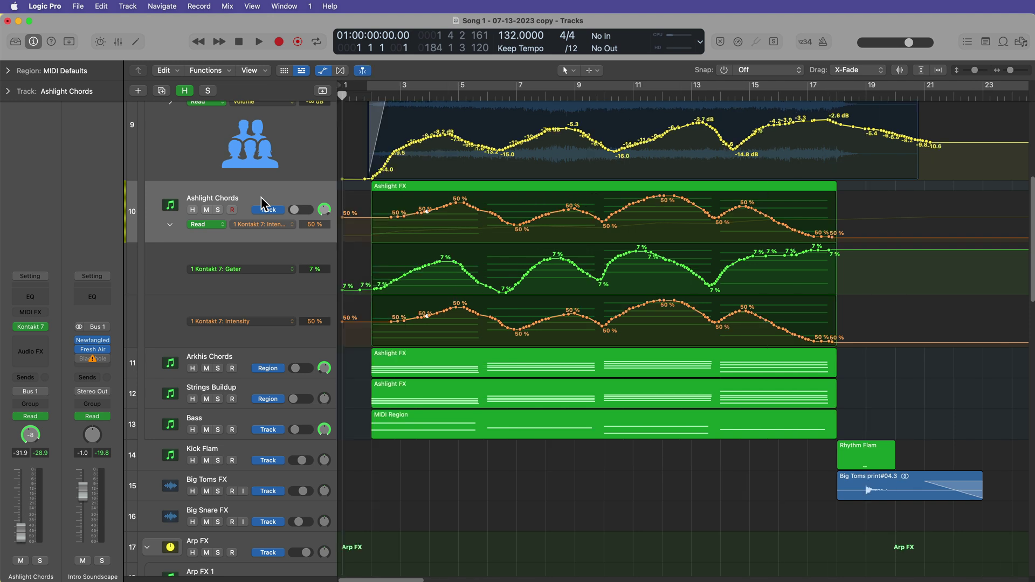
click(226, 6)
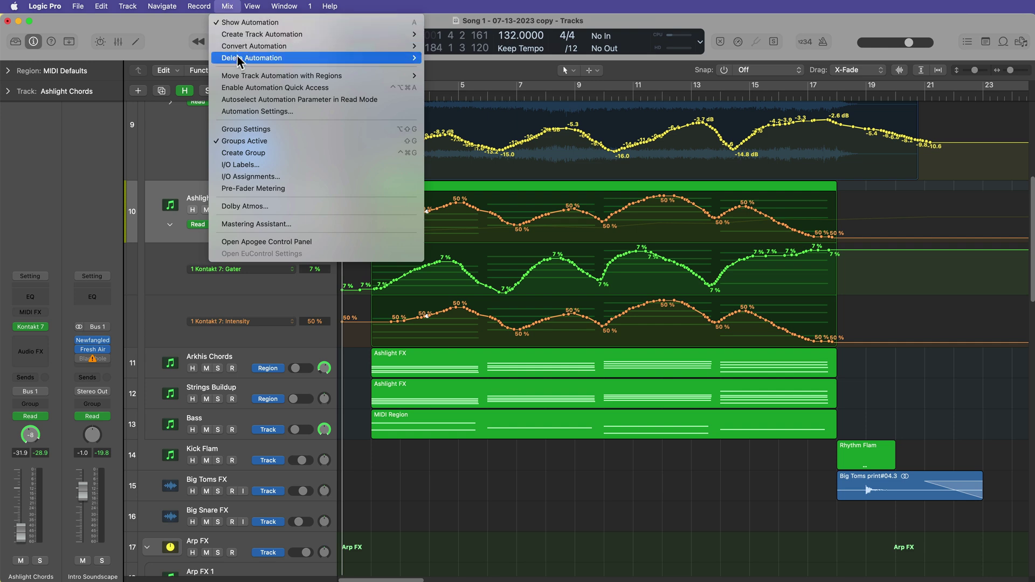
mouse_move(238, 62)
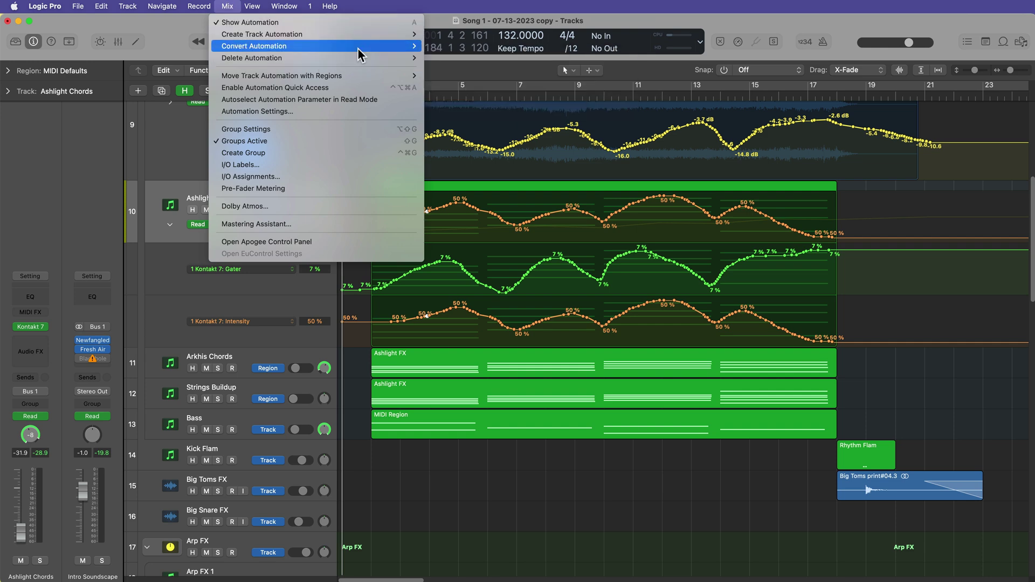
mouse_move(358, 49)
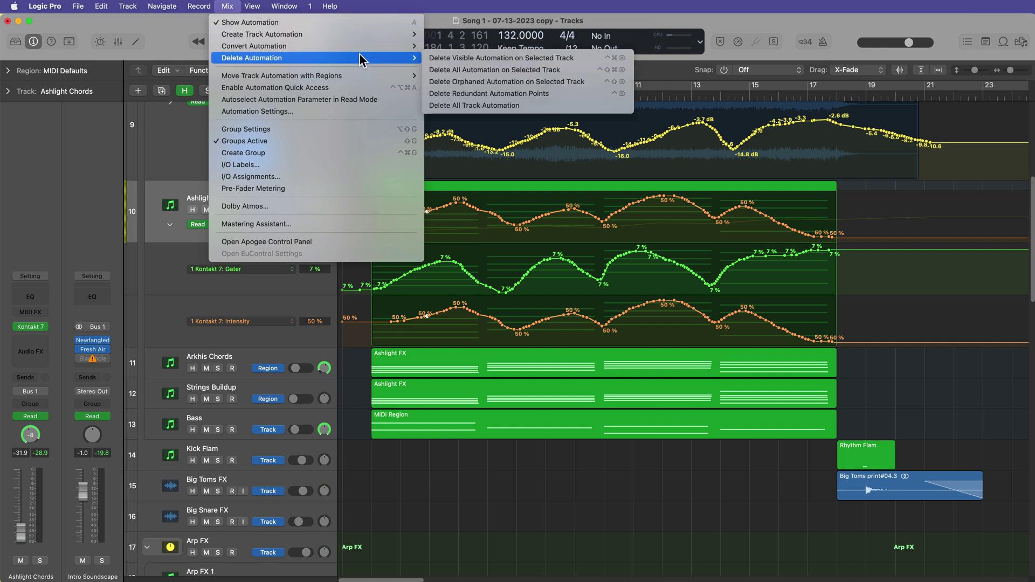